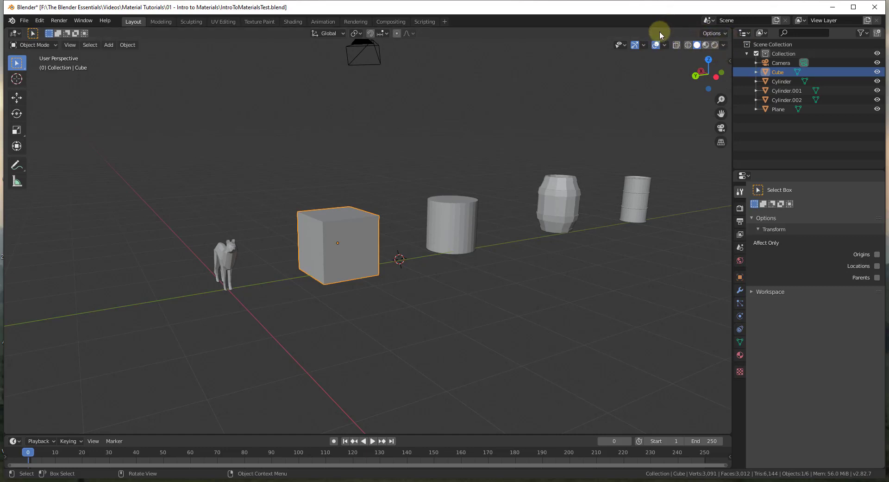
- Compare Wireframe and Solid viewport shading, and examine the dog model's colours up close in Material Preview
click(688, 45)
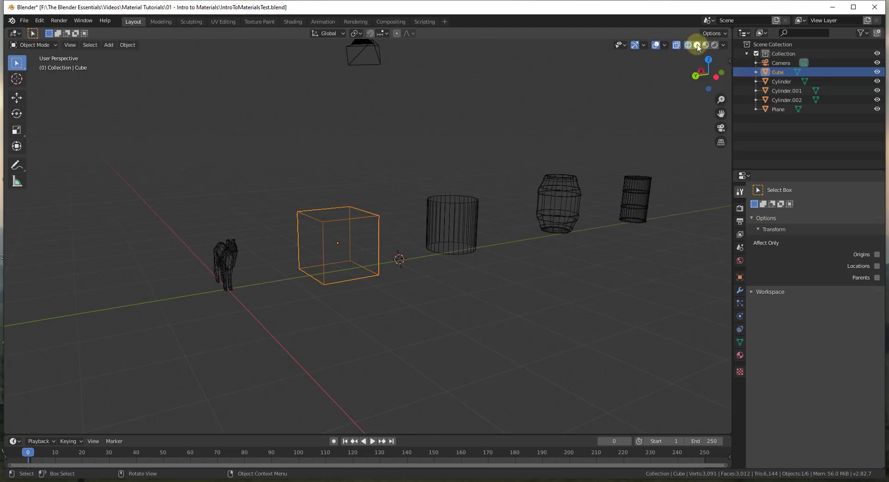
click(697, 46)
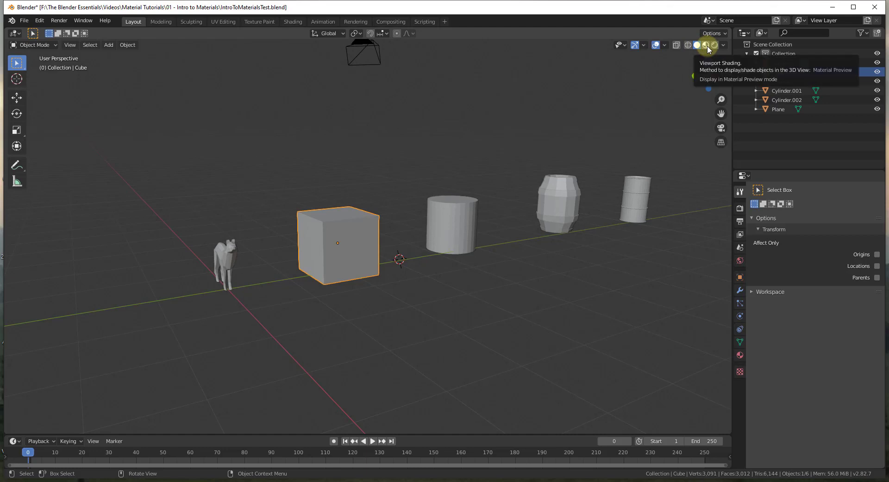
click(706, 45)
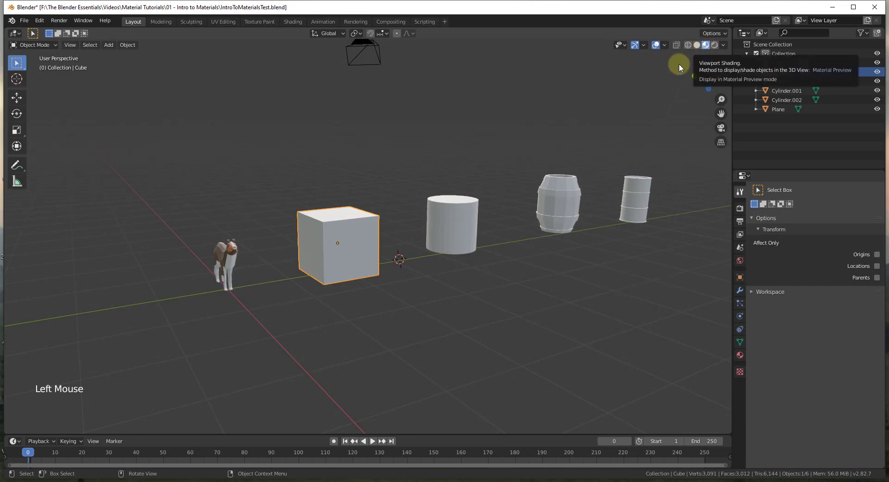
scroll(208, 273, up, 4)
middle_drag(218, 265, 447, 264)
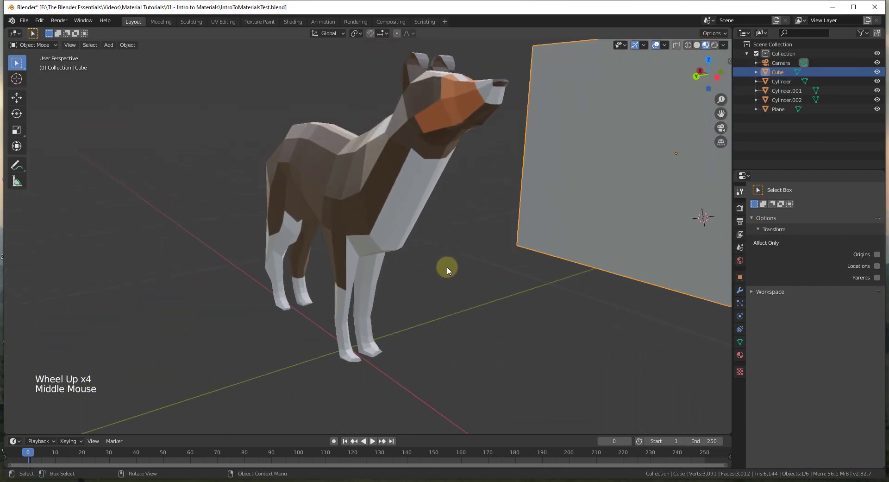
scroll(449, 257, down, 1)
scroll(463, 222, up, 1)
scroll(470, 203, down, 1)
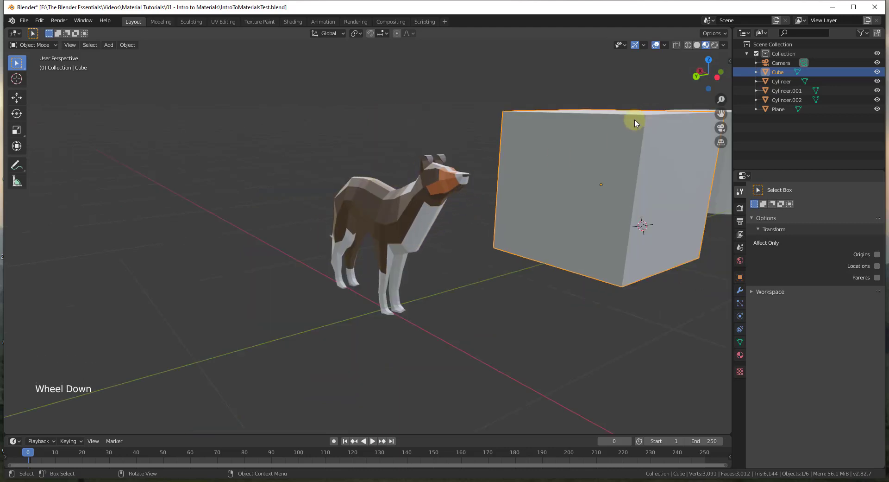
scroll(485, 194, down, 1)
scroll(388, 198, up, 1)
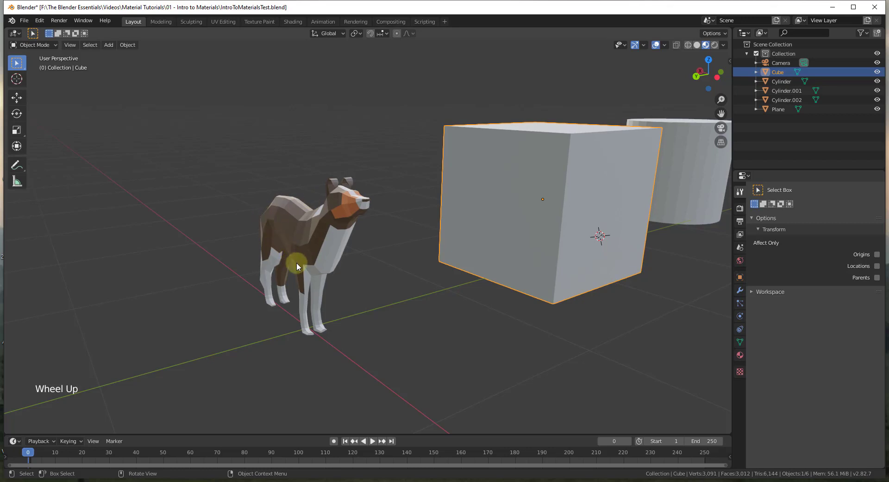
- Switch the viewport to Rendered shading and examine the dog and cube without any lights
click(715, 45)
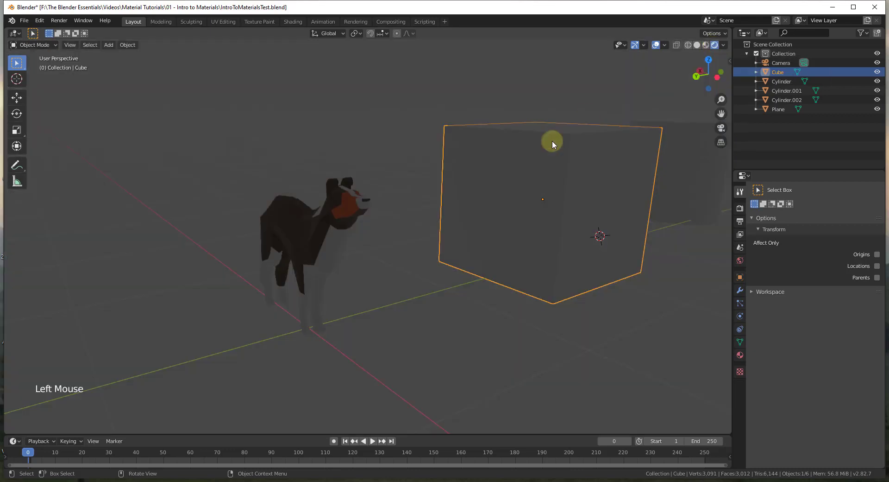
scroll(454, 216, down, 2)
scroll(557, 192, up, 2)
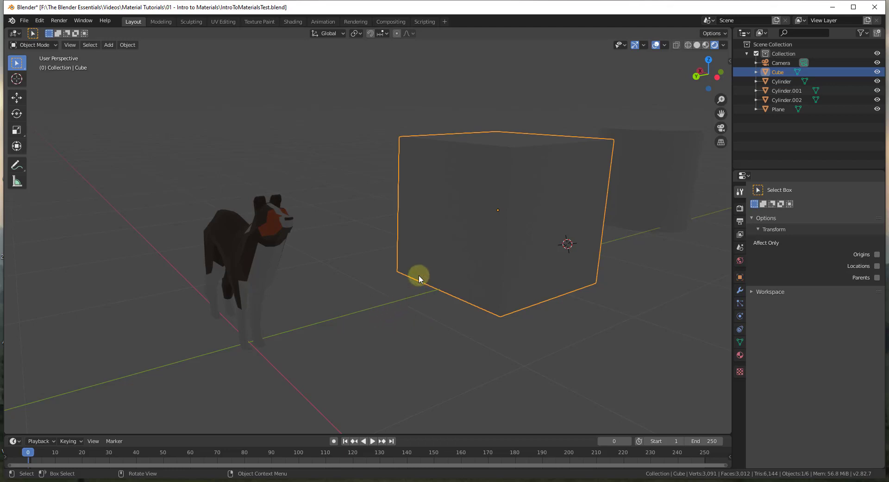
scroll(429, 272, down, 1)
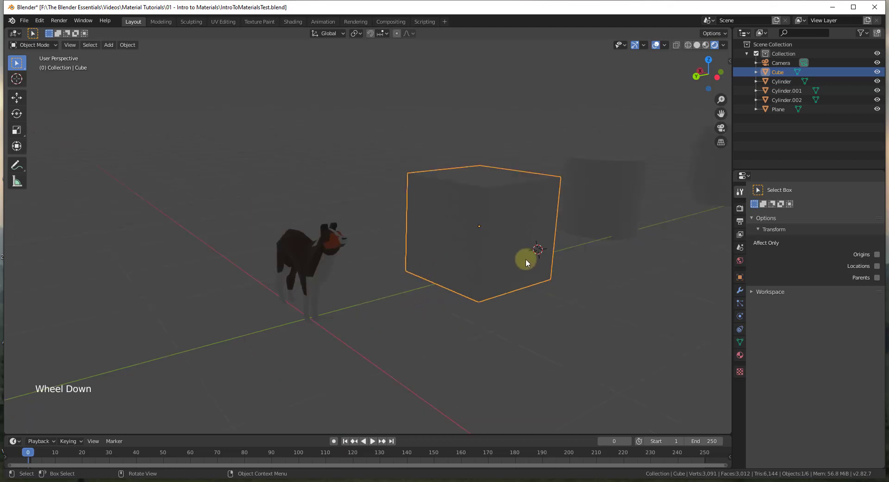
- Add a point light and move it about 3.83 m along the Y axis, beside the dog
key(shift+a)
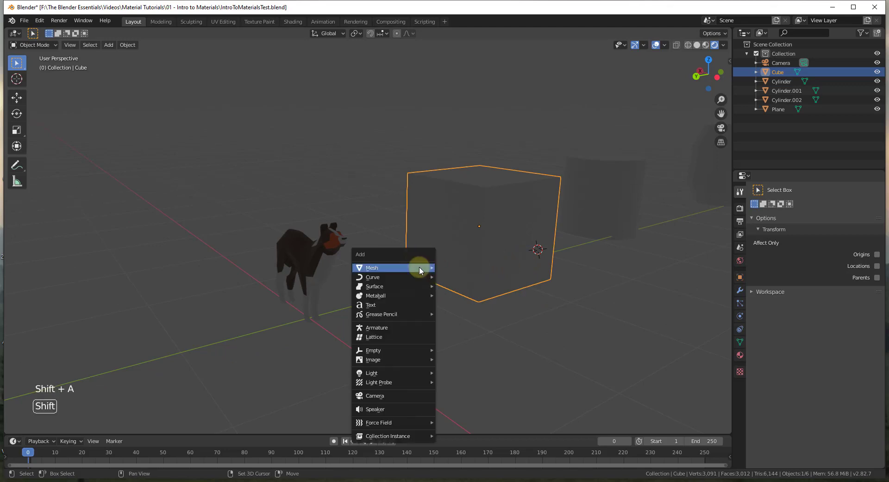
mouse_move(385, 374)
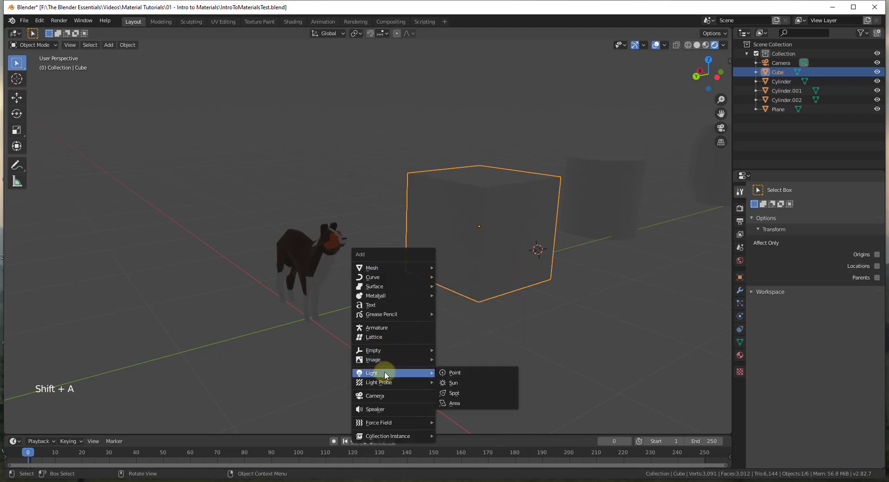
click(454, 372)
key(g)
key(y)
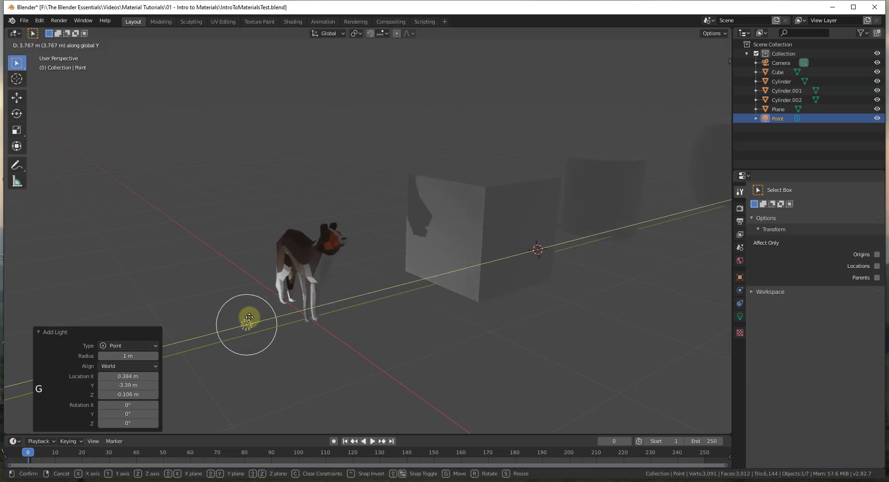
click(249, 320)
- Raise the point light about 0.68 m along the Z axis and examine how it lights the dog
key(g)
key(z)
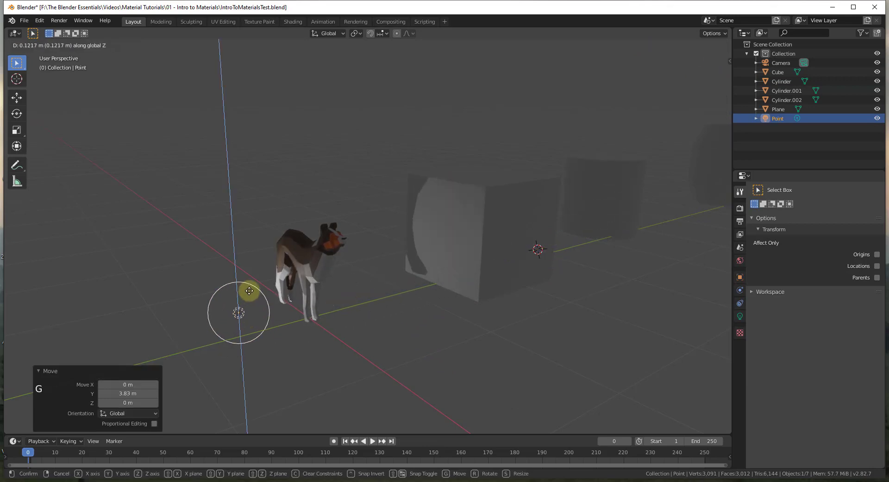
click(243, 237)
scroll(243, 238, up, 2)
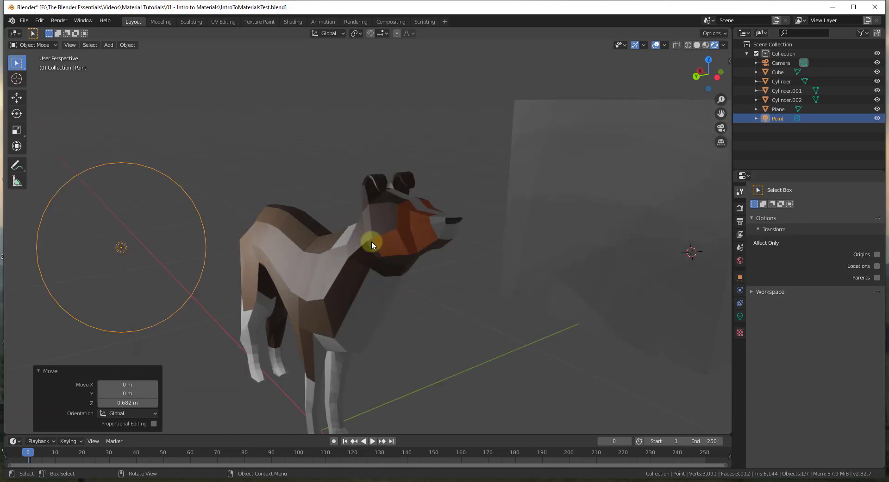
- Delete the point light and return the viewport to Material Preview shading
click(121, 250)
key(Delete)
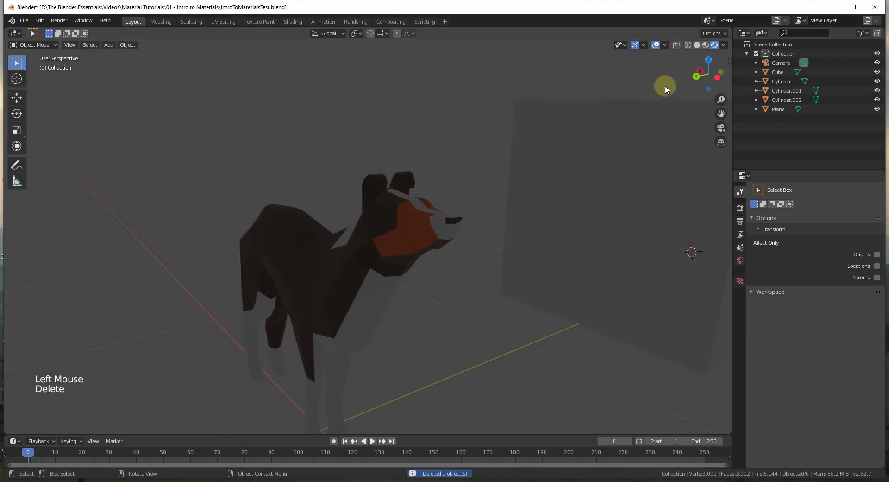
click(706, 45)
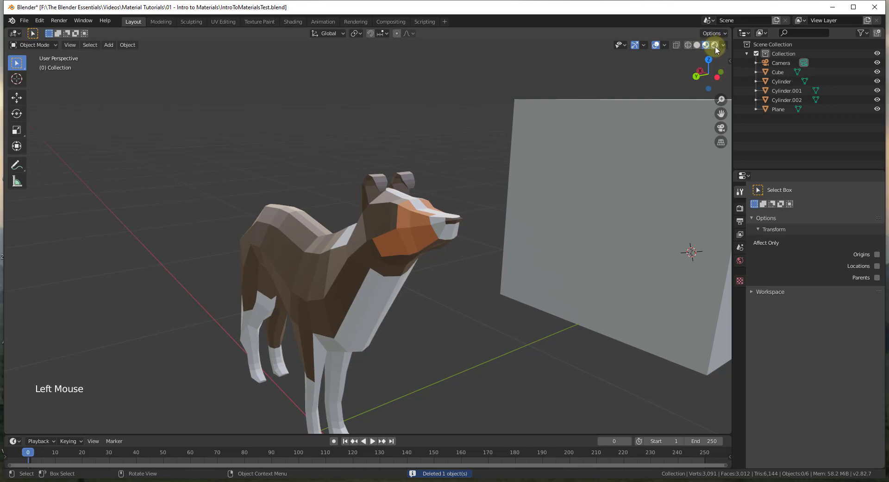
- Select the cube and show its material properties
scroll(399, 307, down, 3)
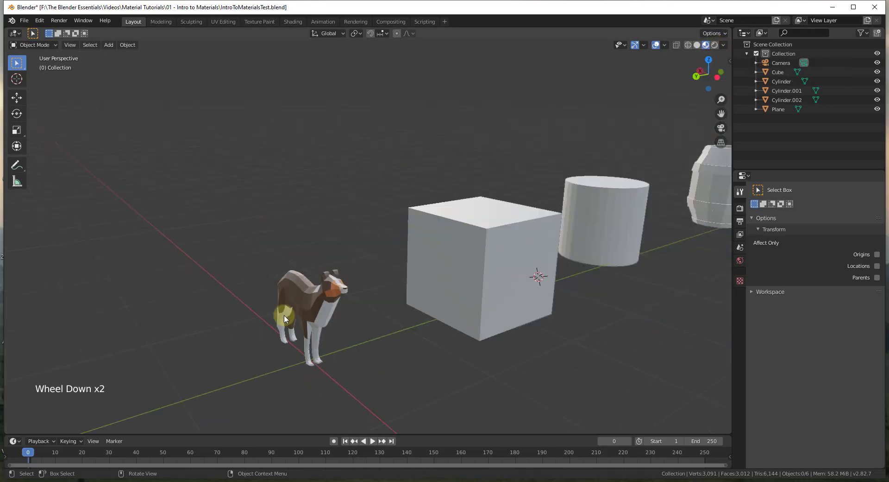
scroll(641, 290, up, 2)
scroll(418, 280, down, 1)
scroll(418, 281, down, 1)
middle_drag(528, 261, 525, 239)
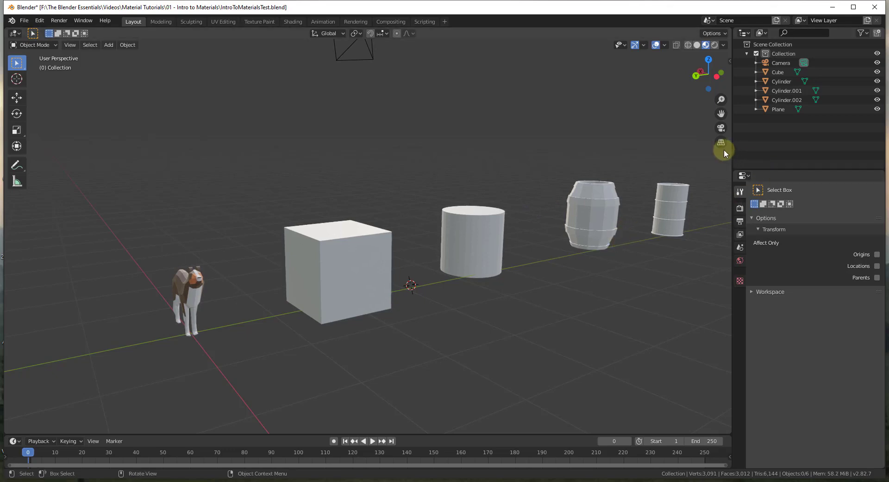
click(336, 279)
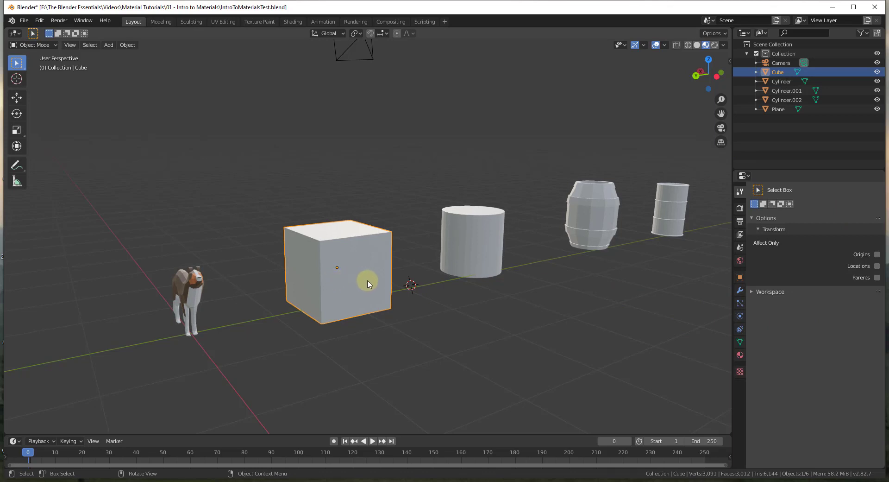
click(740, 356)
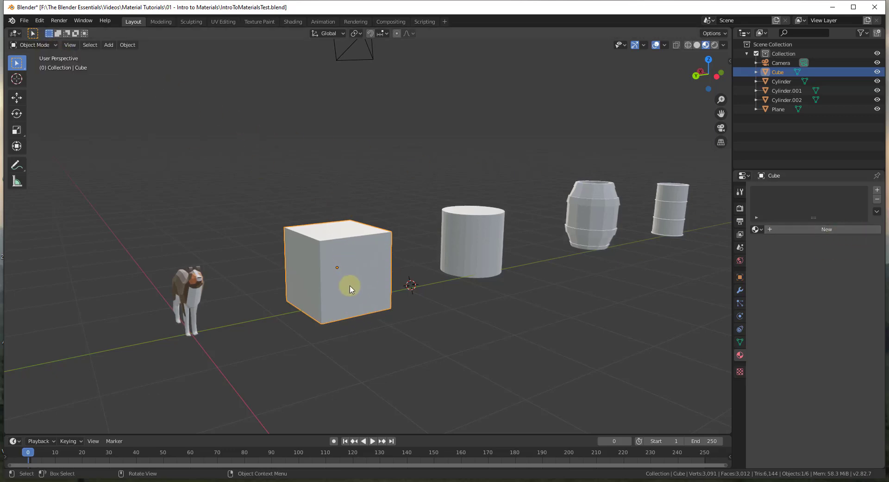
- Switch the cube in and out of Edit Mode to compare the material options offered in each mode
key(Tab)
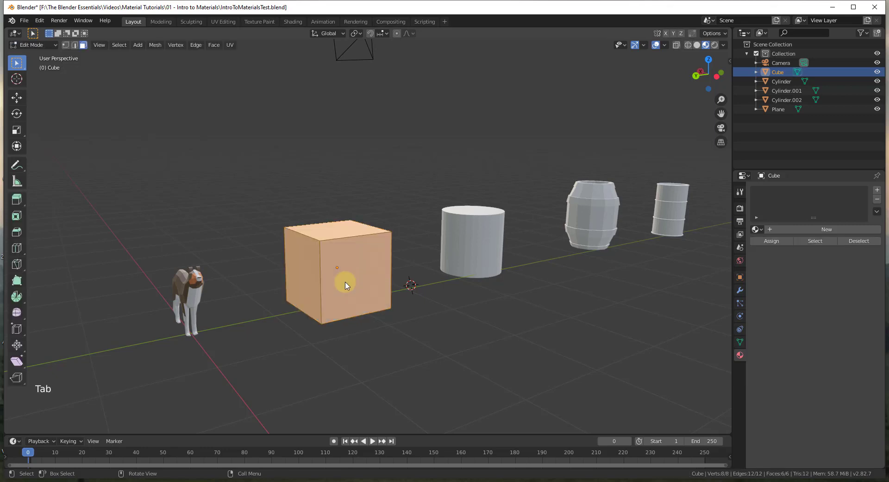
key(Tab)
key(Tab)
key(Tab)
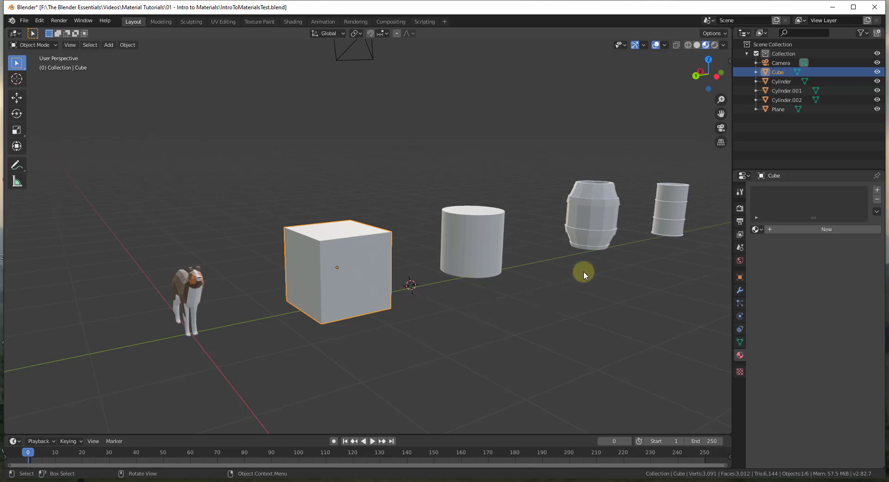
- Create a new material on the cube, look through the existing materials, and name the new one Blue
click(808, 230)
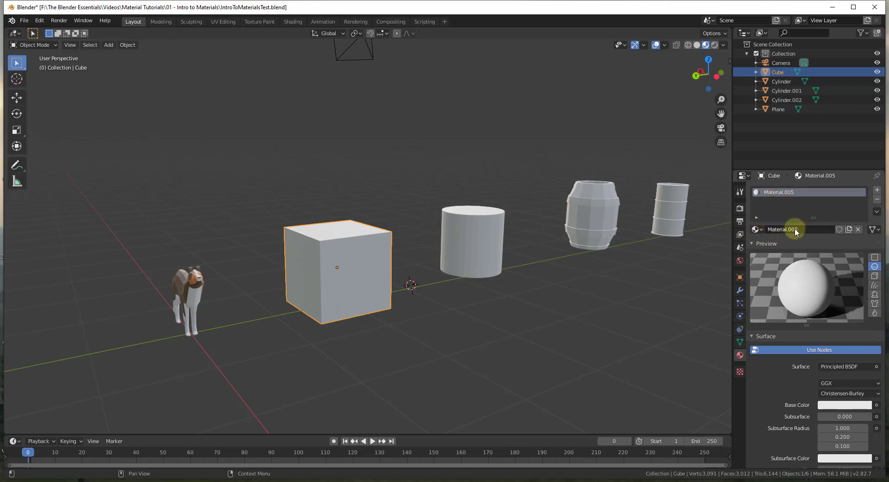
click(762, 229)
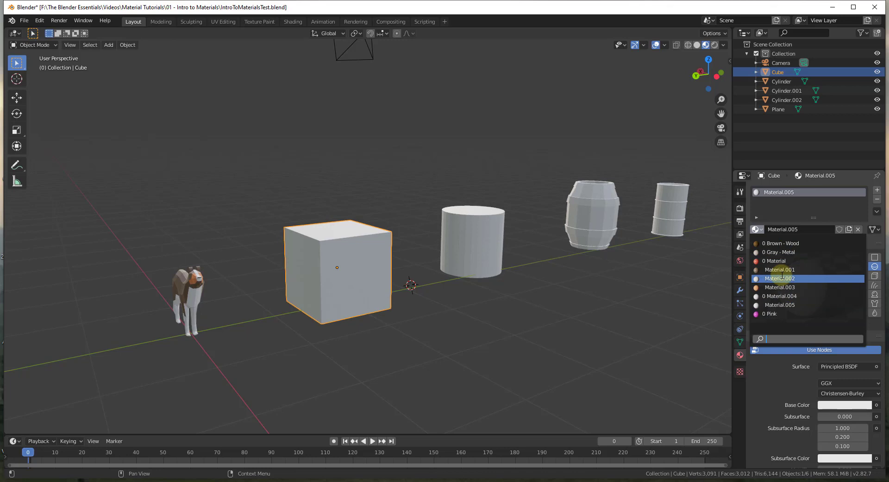
click(757, 227)
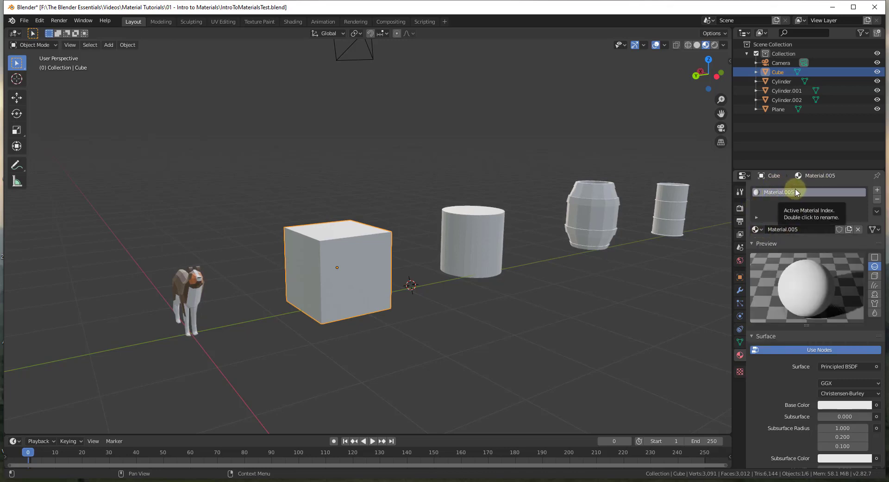
click(808, 228)
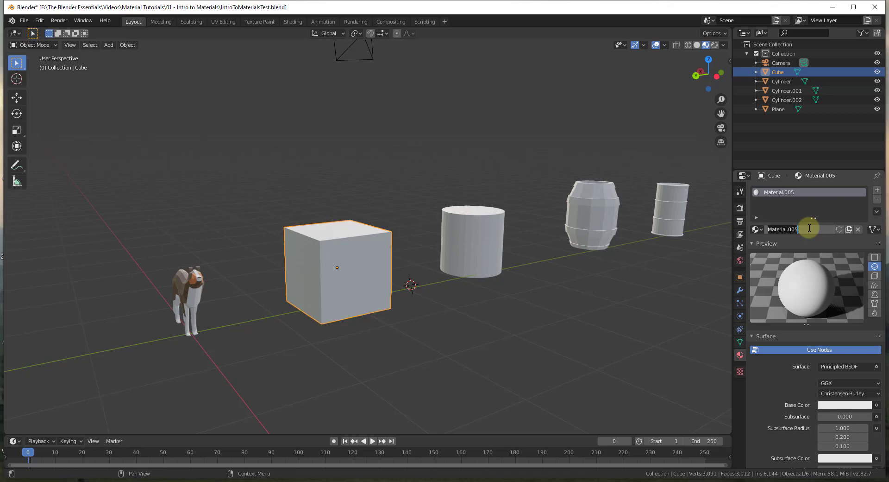
text(Blue)
key(Return)
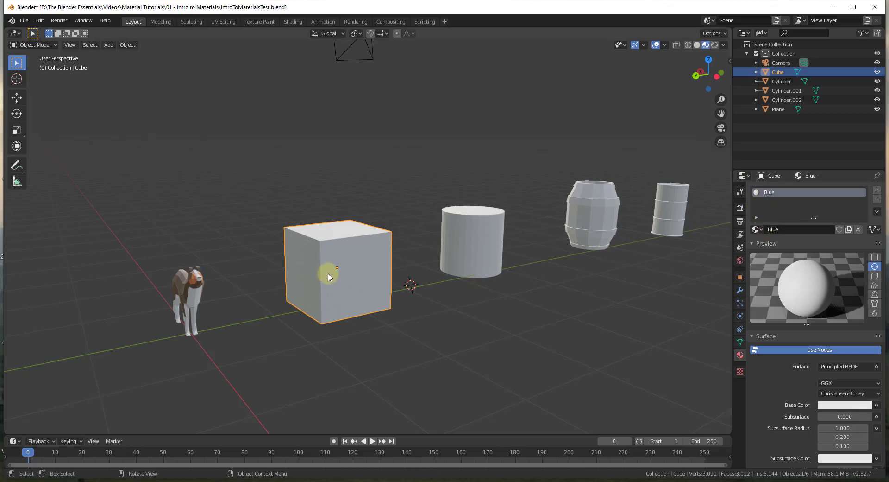
- Select the dog model and examine its material slots against the colours on its body
click(189, 302)
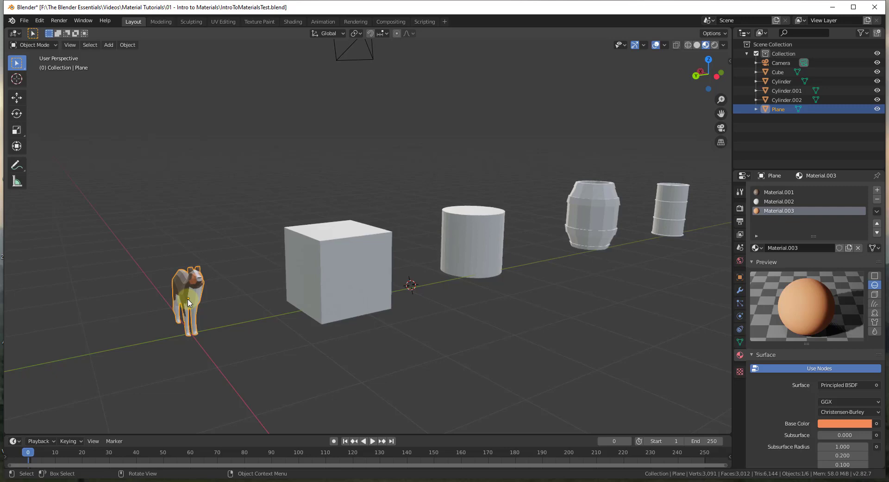
scroll(192, 301, up, 2)
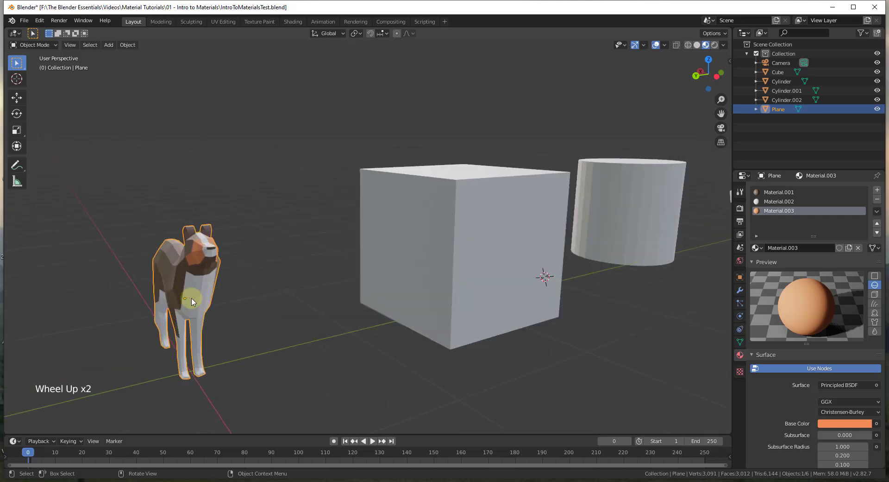
middle_drag(191, 301, 206, 284)
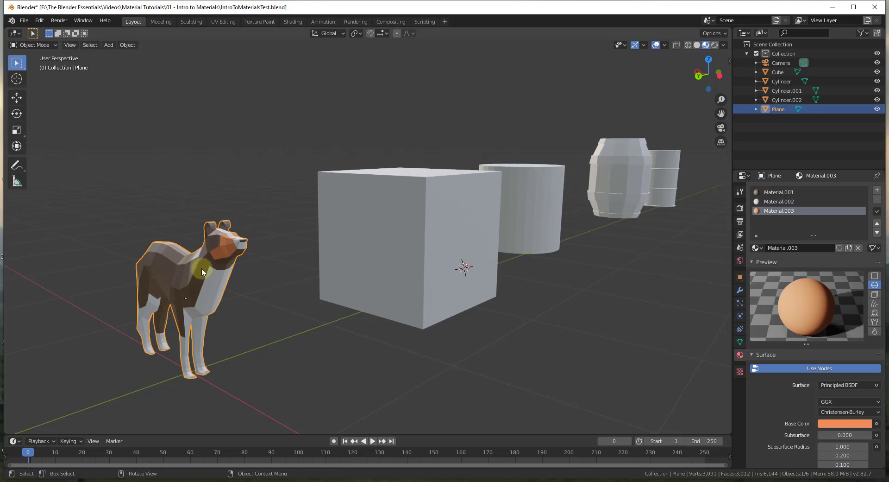
scroll(228, 247, down, 2)
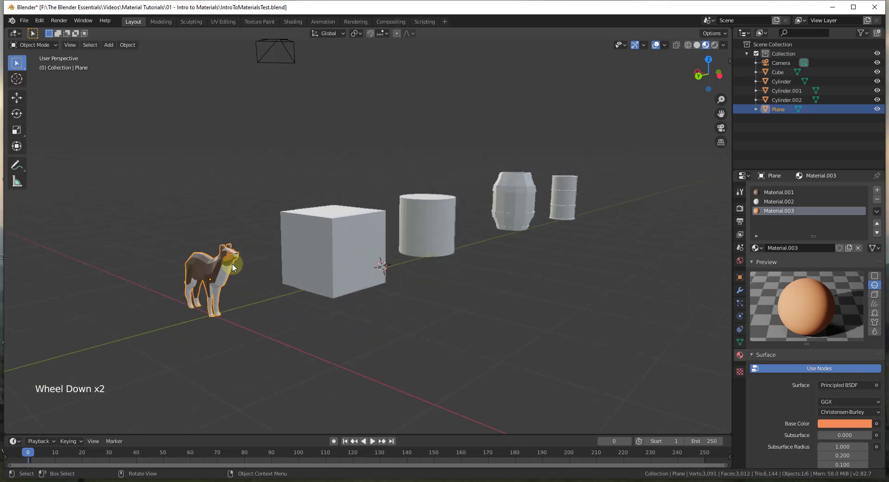
- Reselect the cube and examine the Blue material's surface settings, collapsing and re-expanding its preview
click(308, 238)
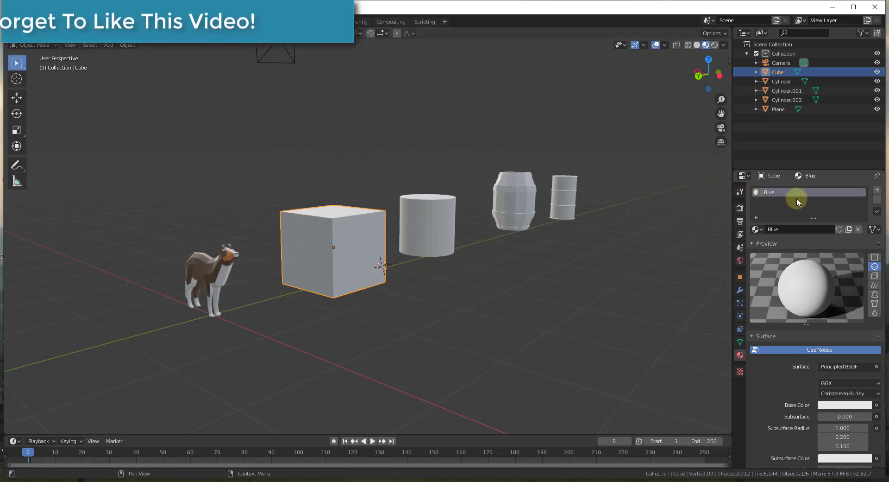
scroll(830, 330, down, 1)
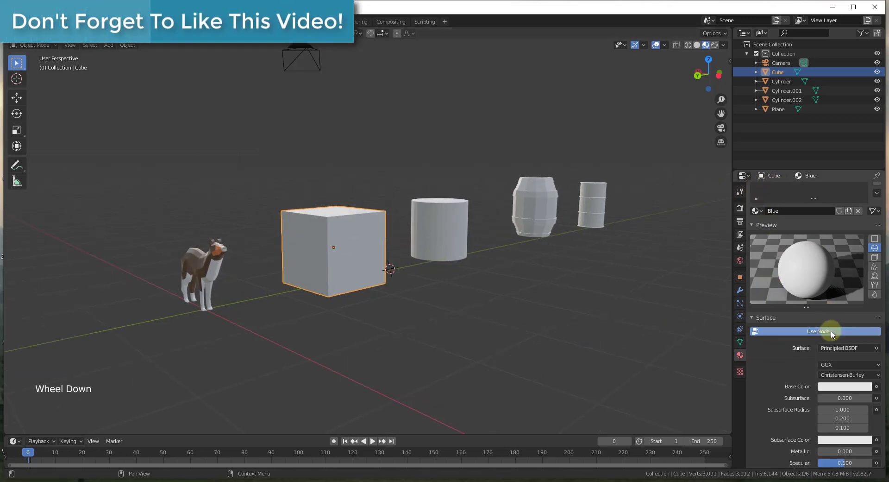
click(752, 225)
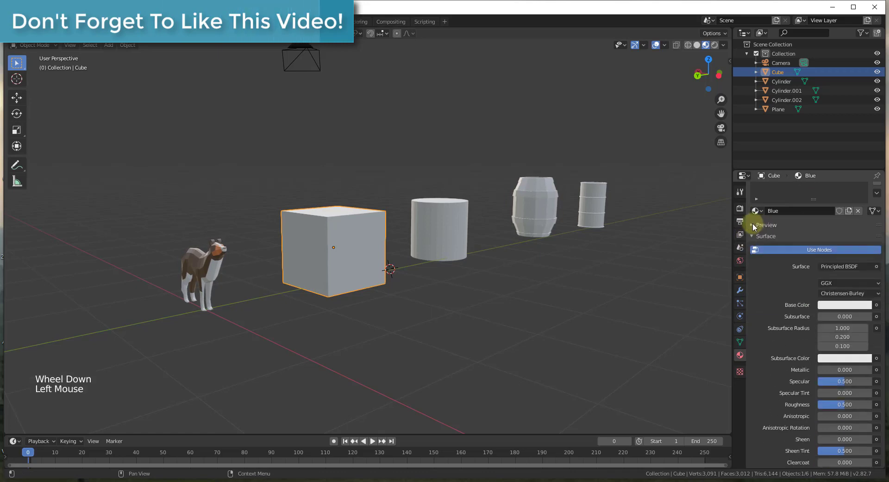
click(752, 225)
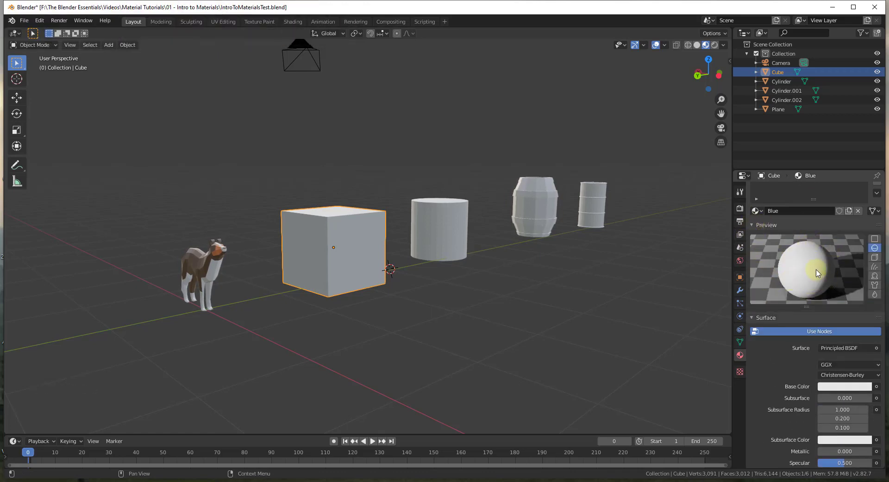
- Examine the Blue material's Principled BSDF settings and its node setup in the Shading workspace, and return to the Layout workspace
scroll(799, 327, down, 2)
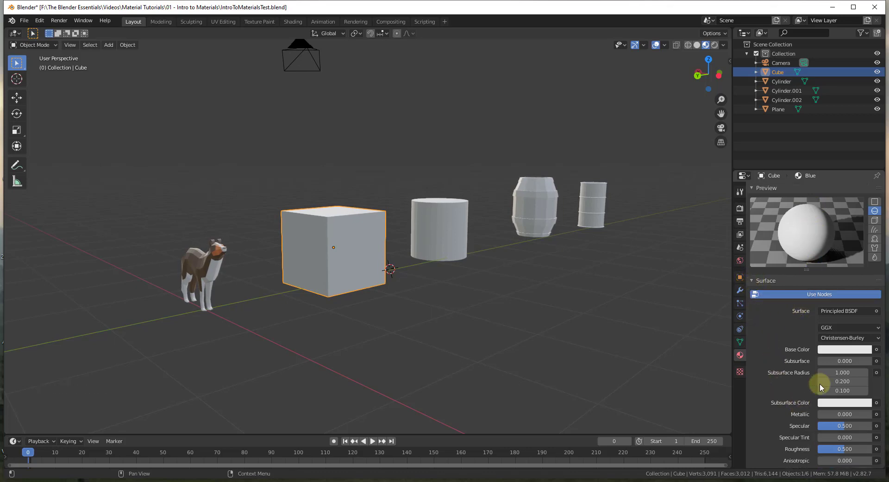
scroll(783, 329, down, 3)
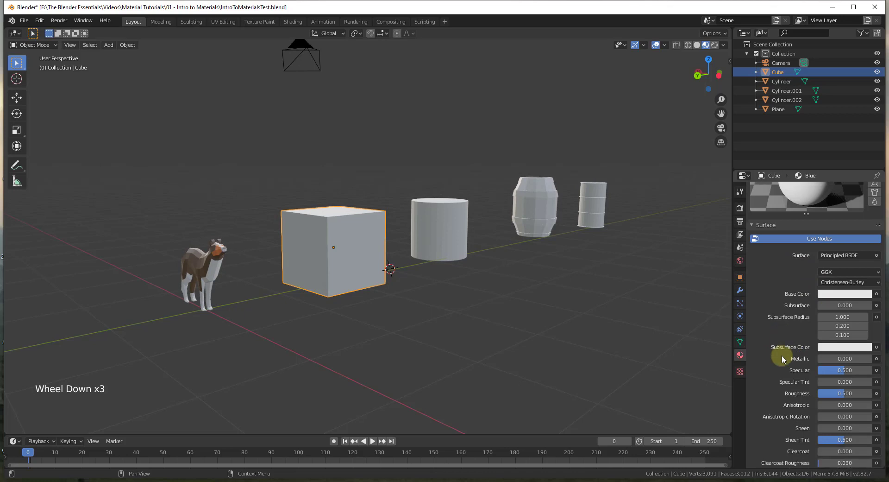
scroll(784, 330, down, 1)
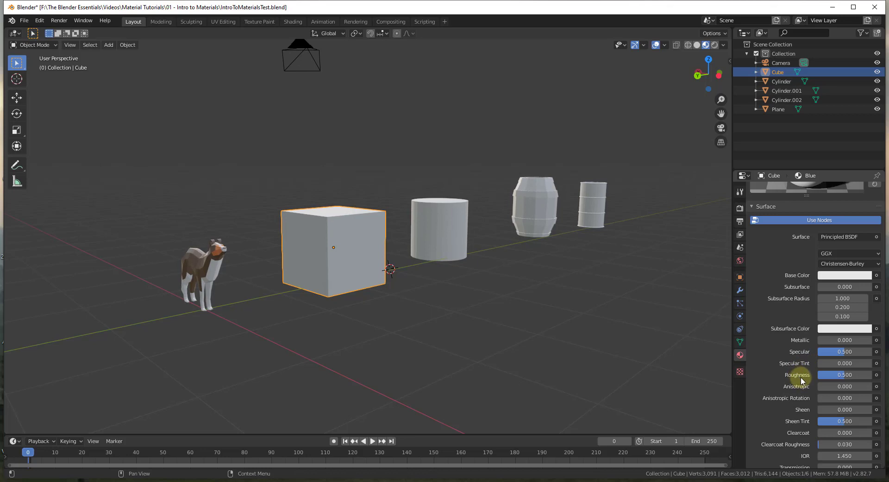
scroll(807, 385, down, 4)
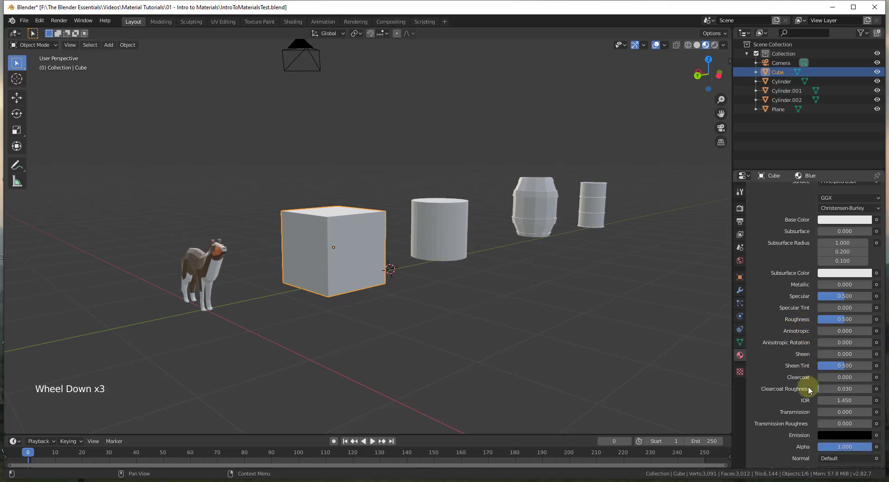
scroll(808, 388, down, 3)
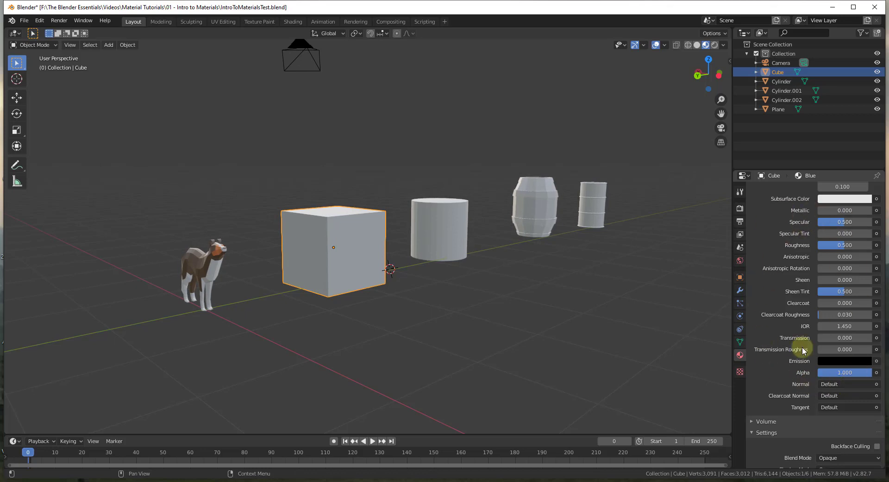
scroll(824, 319, up, 6)
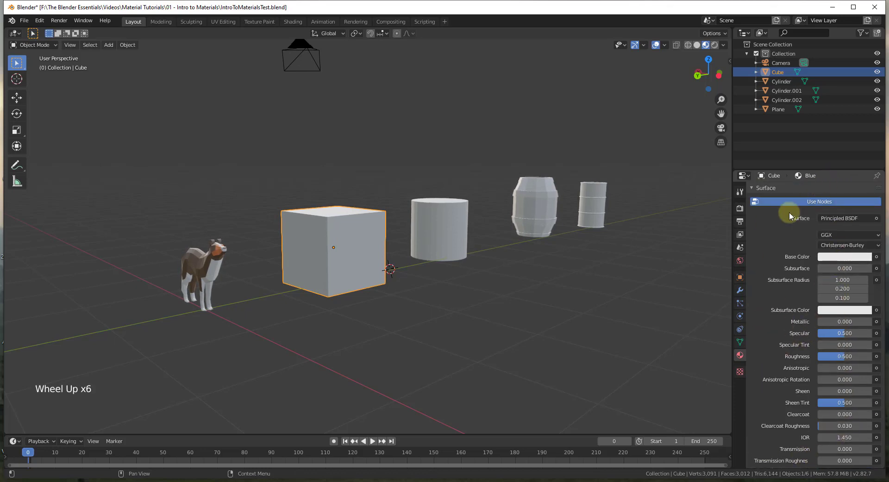
click(292, 22)
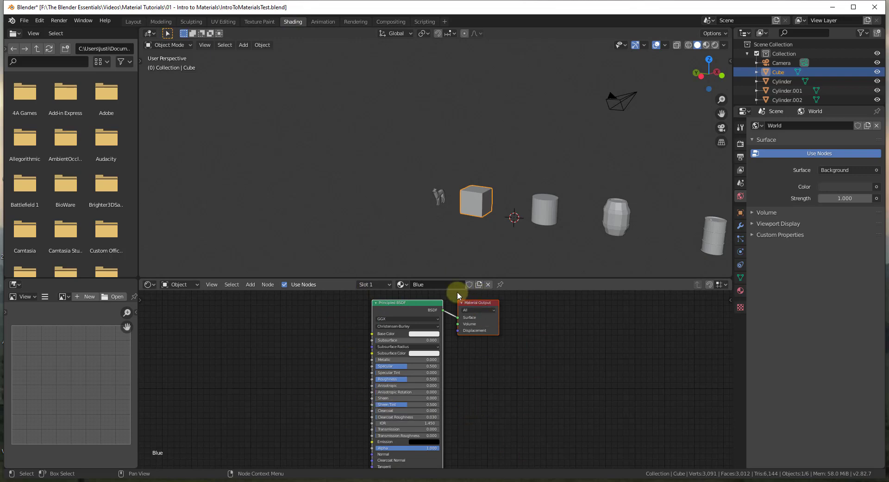
click(133, 22)
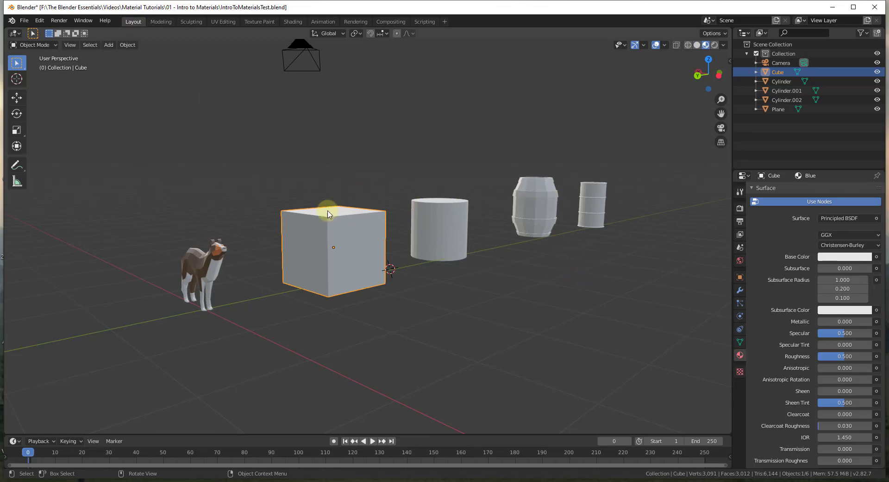
- Set the Blue material's base color to a saturated blue
scroll(769, 259, up, 6)
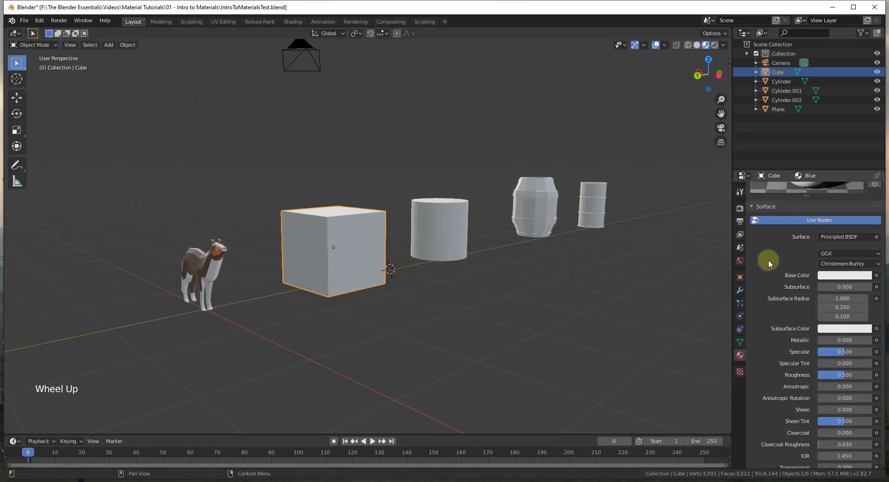
scroll(778, 263, up, 1)
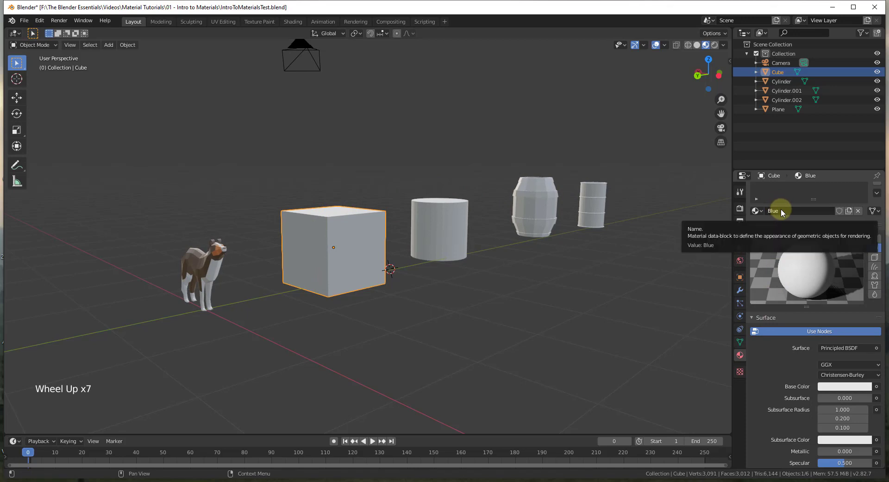
scroll(809, 273, up, 2)
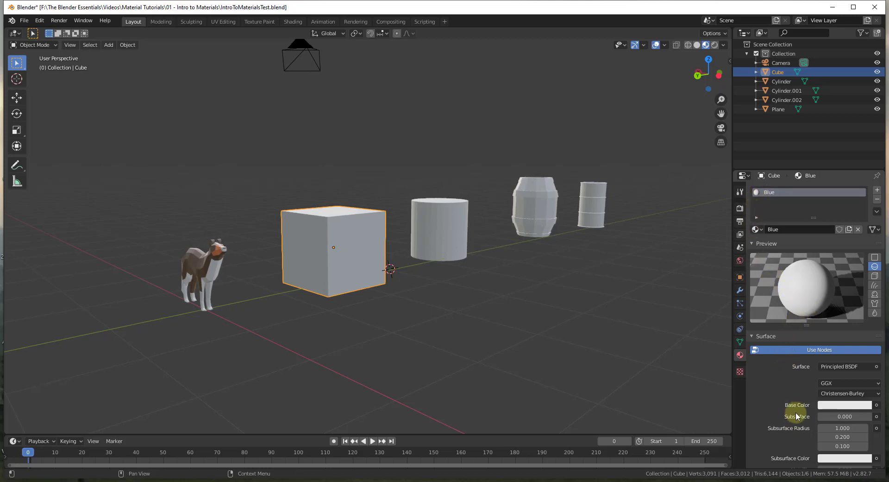
click(837, 406)
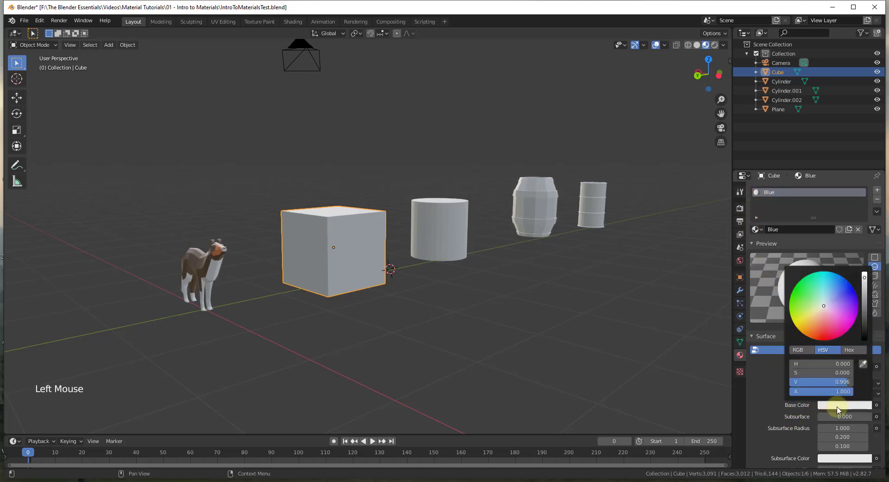
drag(825, 305, 851, 289)
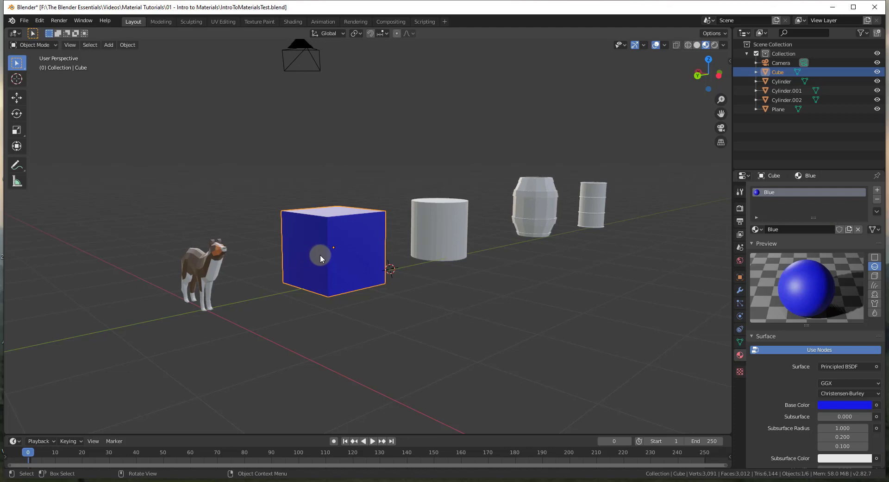
- Compare the cube's finish with the Blue material's roughness at 0.088 and at 1.000
scroll(787, 385, down, 4)
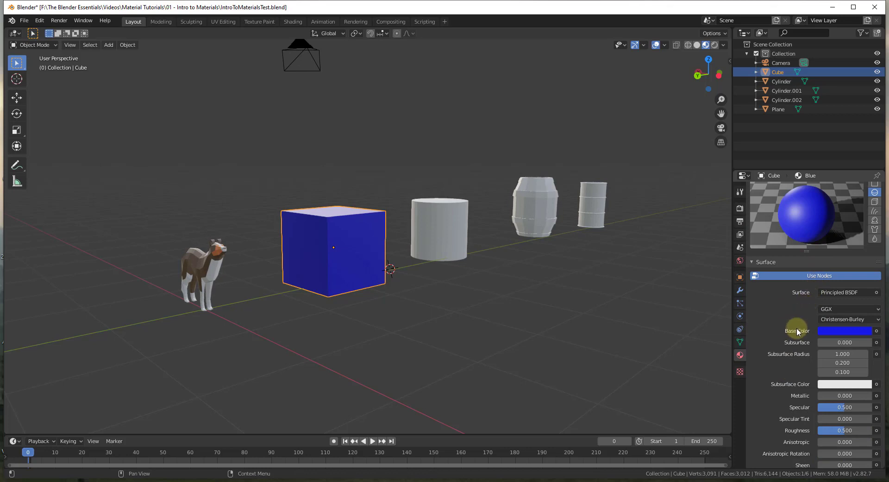
drag(844, 430, 820, 430)
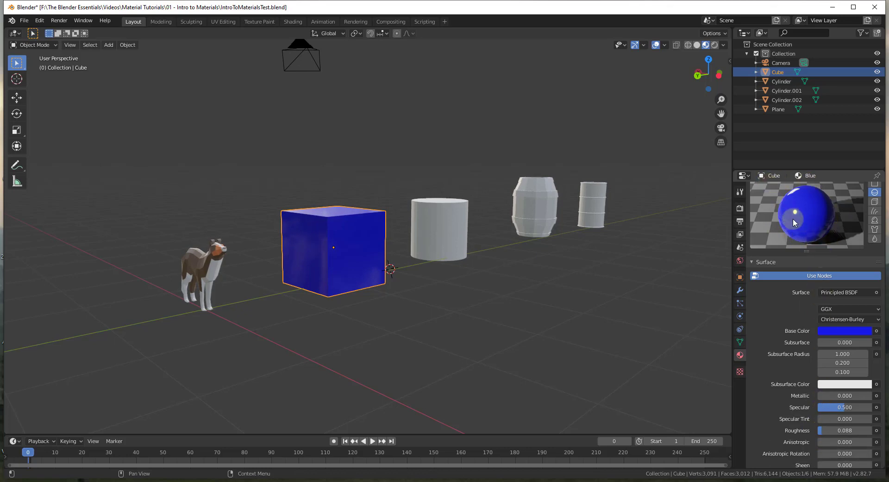
middle_drag(332, 206, 255, 239)
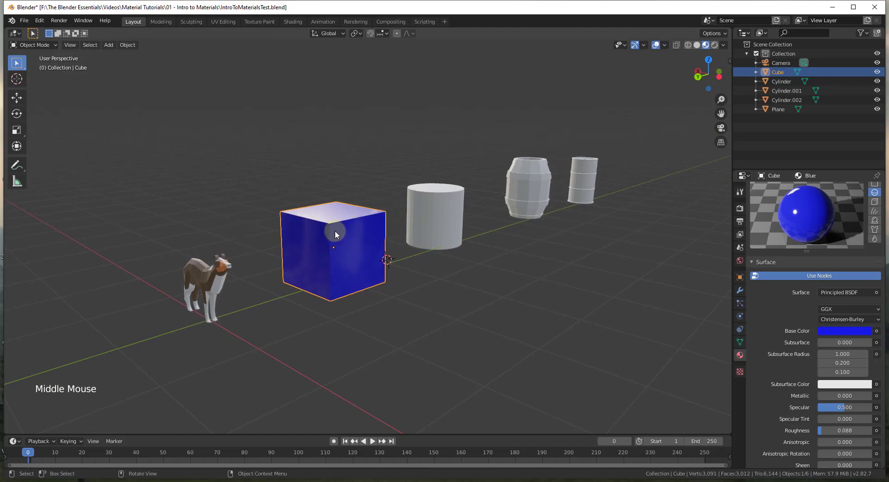
drag(825, 429, 882, 430)
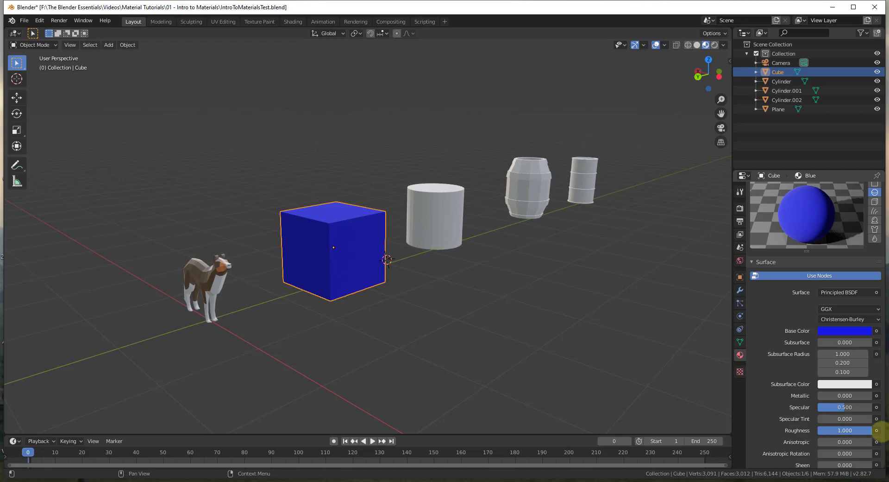
drag(880, 430, 855, 433)
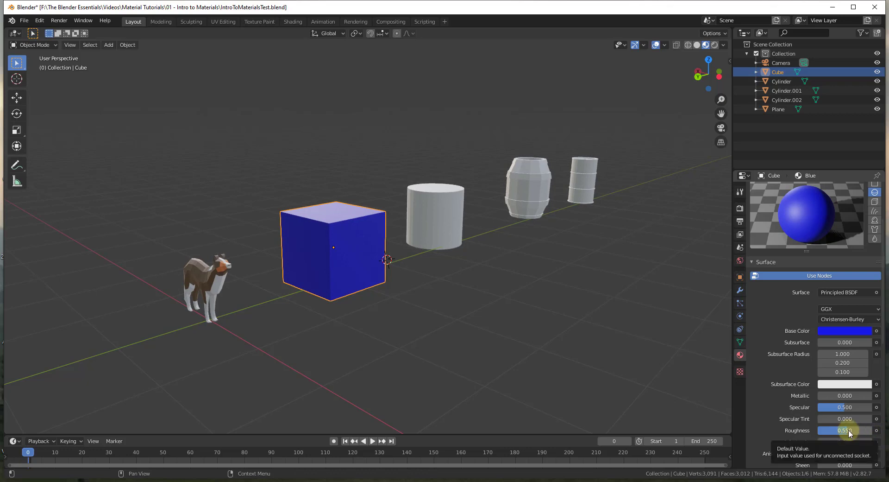
- Set the Blue material's roughness to 0.5
click(834, 431)
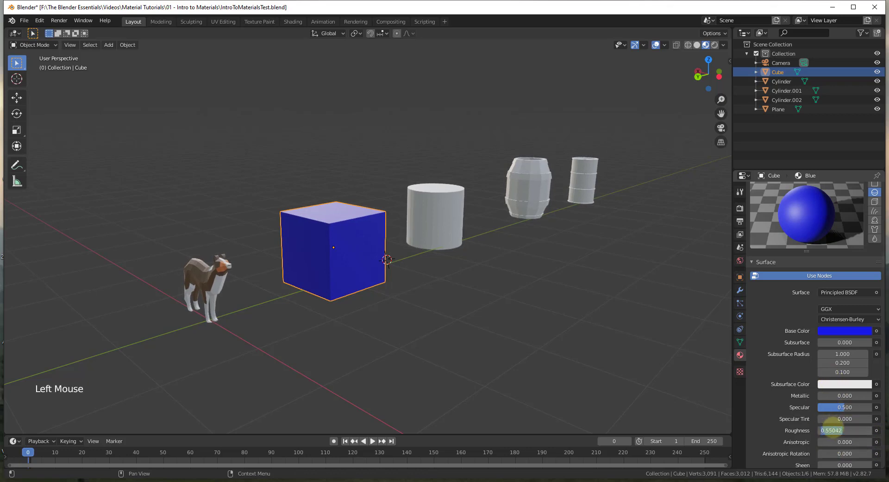
text(.5)
key(Return)
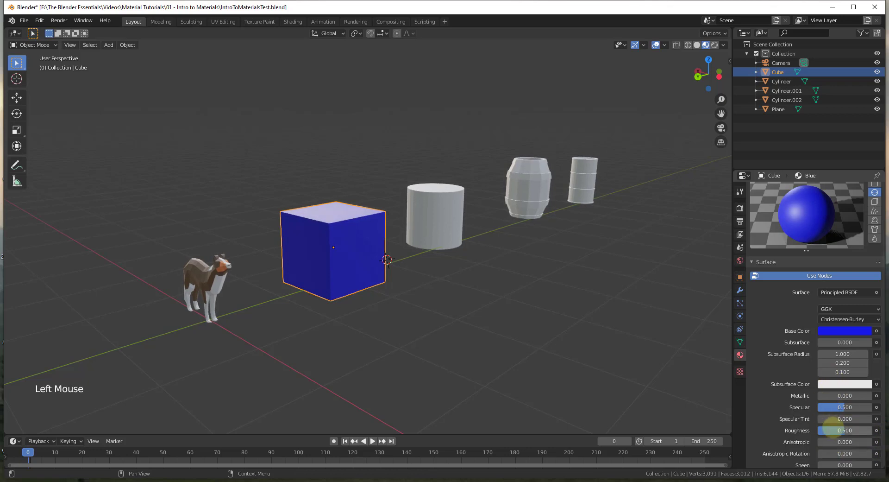
- Select the plain cylinder beside the cube and enter Edit Mode
middle_drag(555, 273, 453, 212)
click(446, 226)
scroll(464, 223, up, 2)
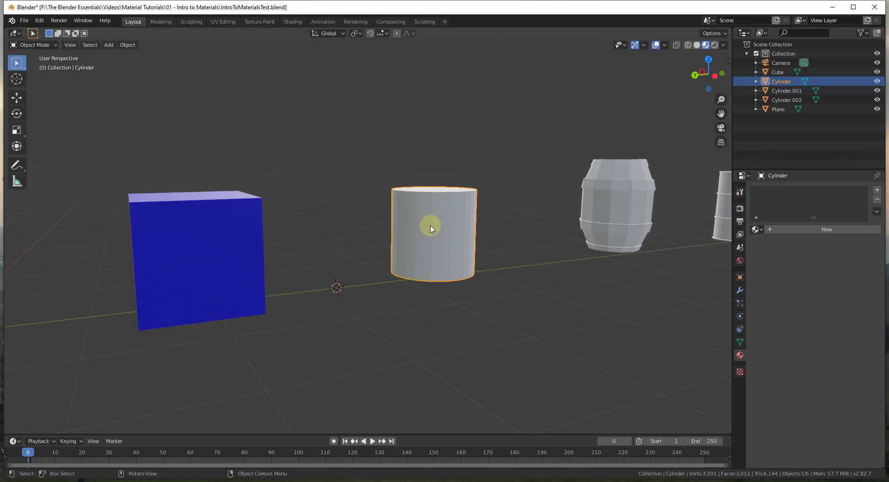
key(Tab)
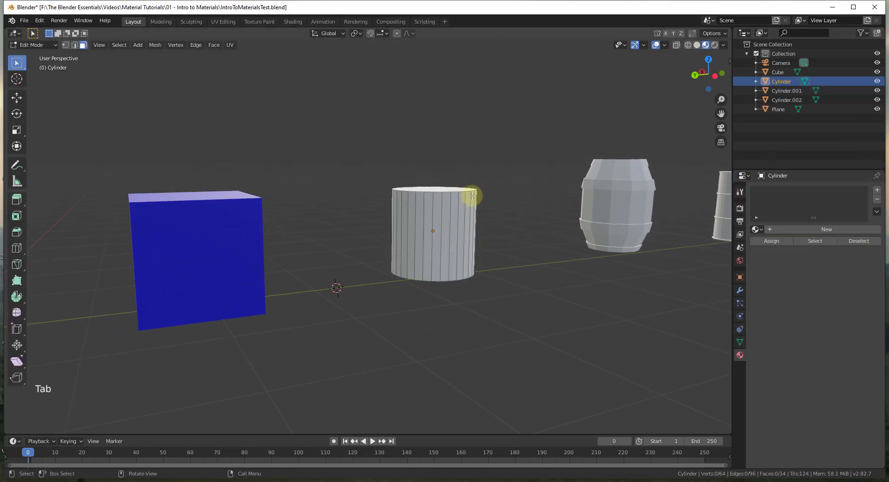
- Apply the existing Blue material to the cylinder
scroll(467, 195, up, 2)
scroll(457, 195, down, 1)
middle_drag(457, 196, 454, 220)
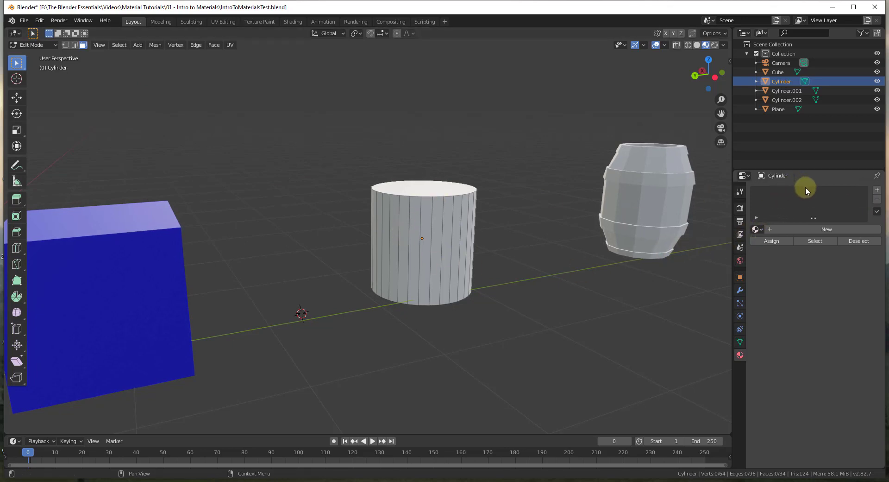
click(760, 230)
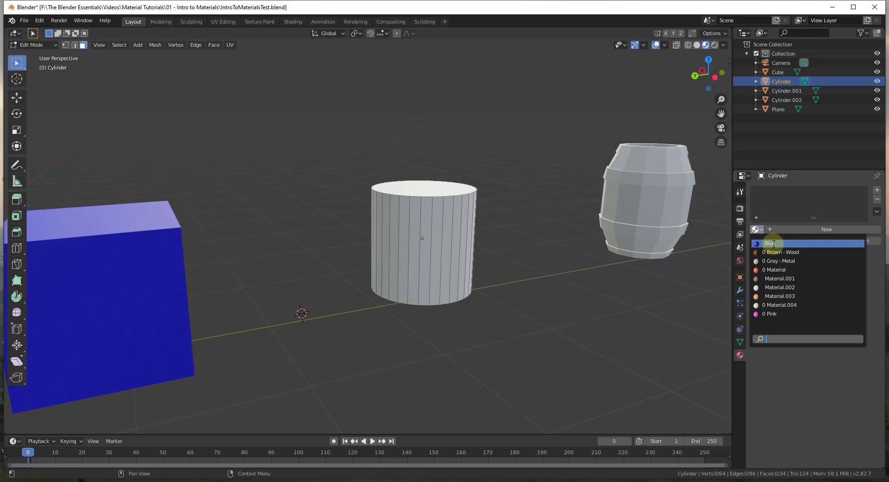
click(773, 243)
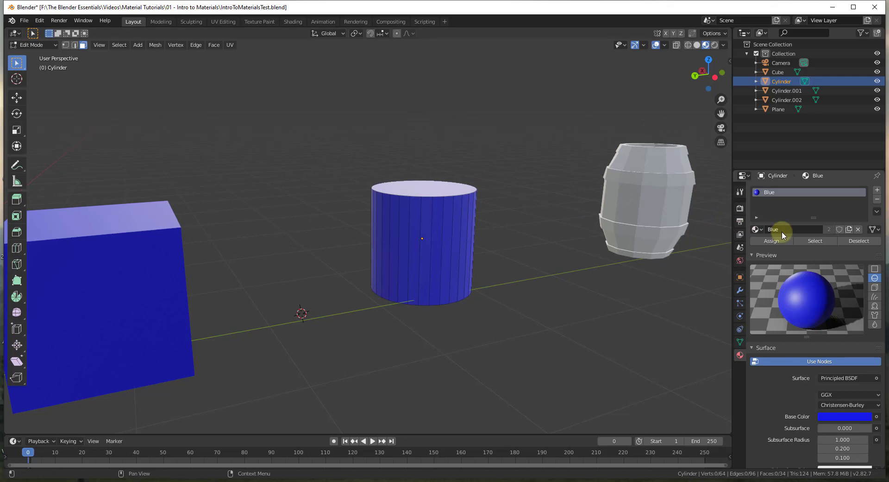
- Add a second material slot to the cylinder with a new material named Red
click(878, 190)
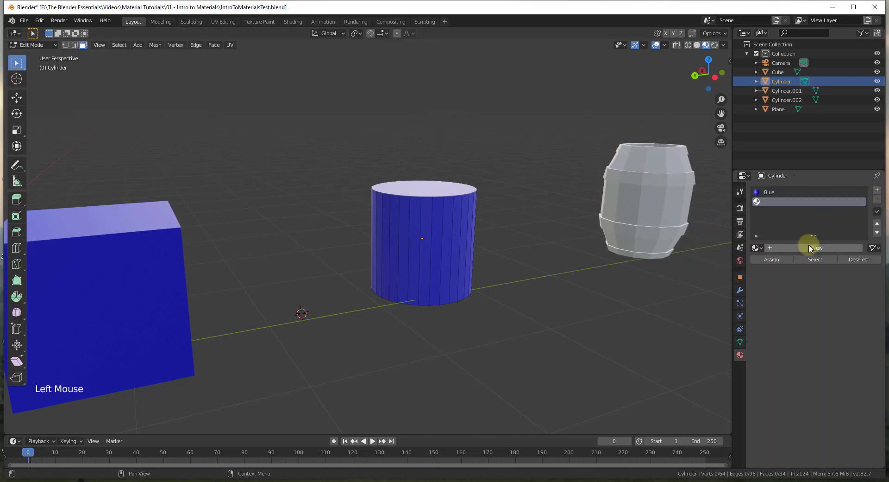
click(809, 245)
click(807, 245)
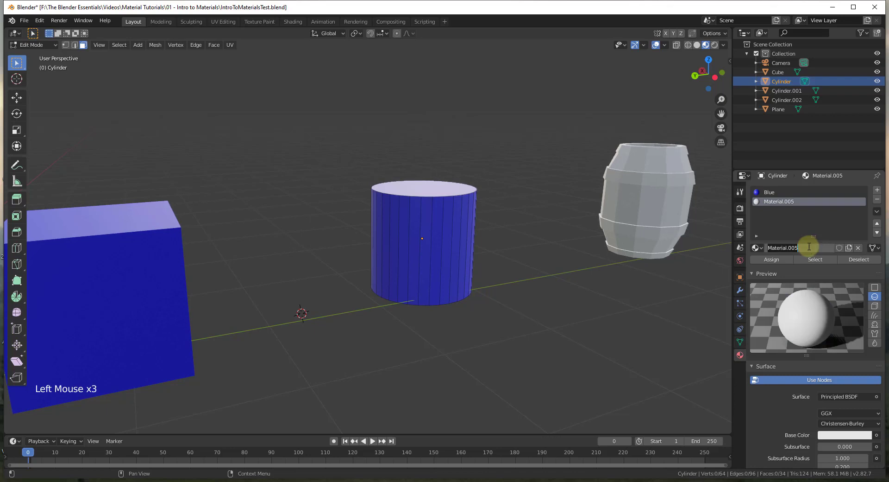
text(Red)
key(Return)
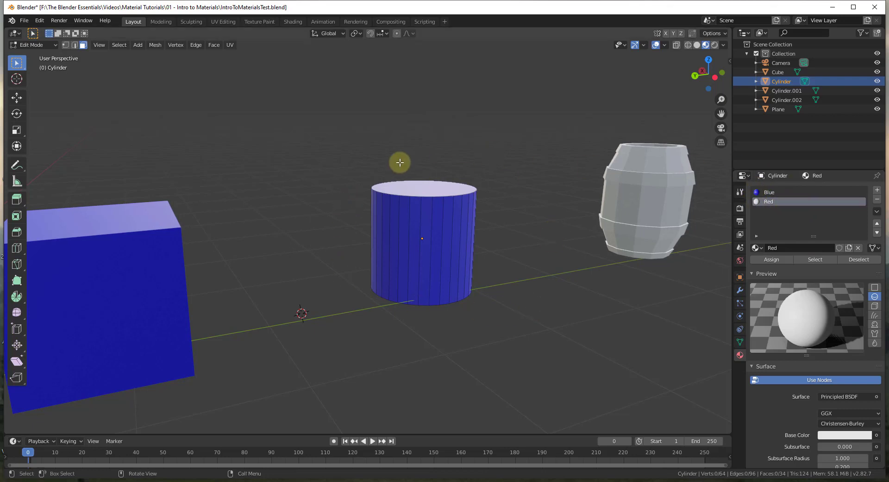
- Set the Red material's base color to a saturated red
scroll(380, 222, down, 2)
scroll(366, 217, up, 2)
scroll(366, 216, up, 1)
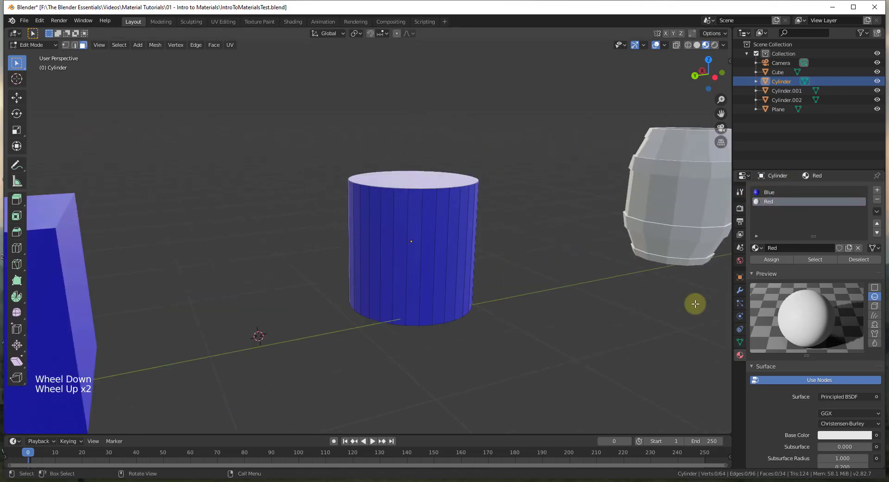
click(822, 435)
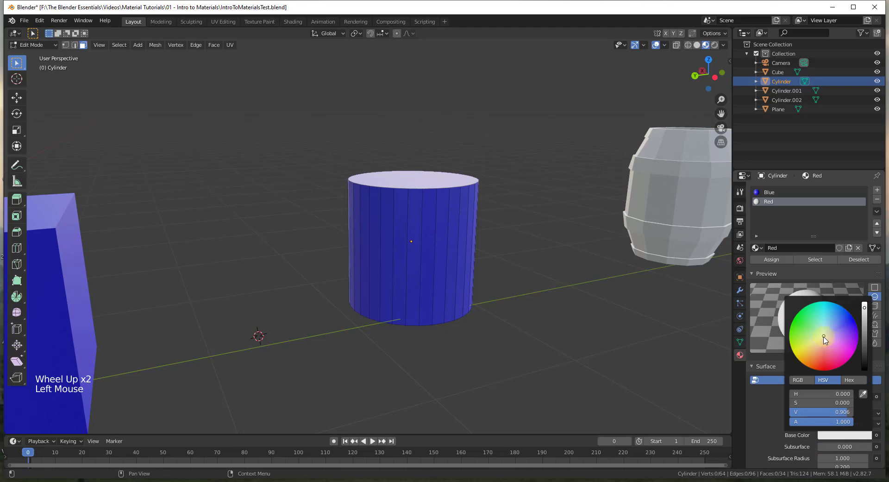
drag(825, 339, 823, 377)
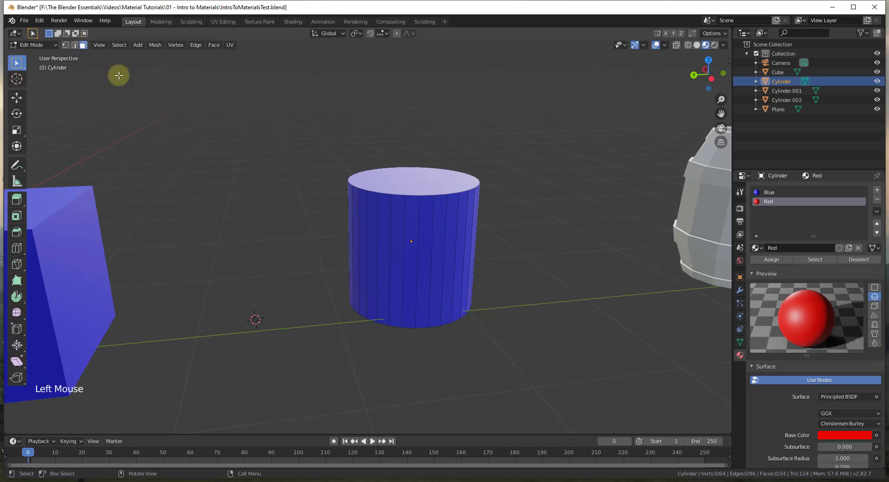
- Assign the Red material to five alternating side faces and the top face of the cylinder
click(398, 246)
shift+click(430, 248)
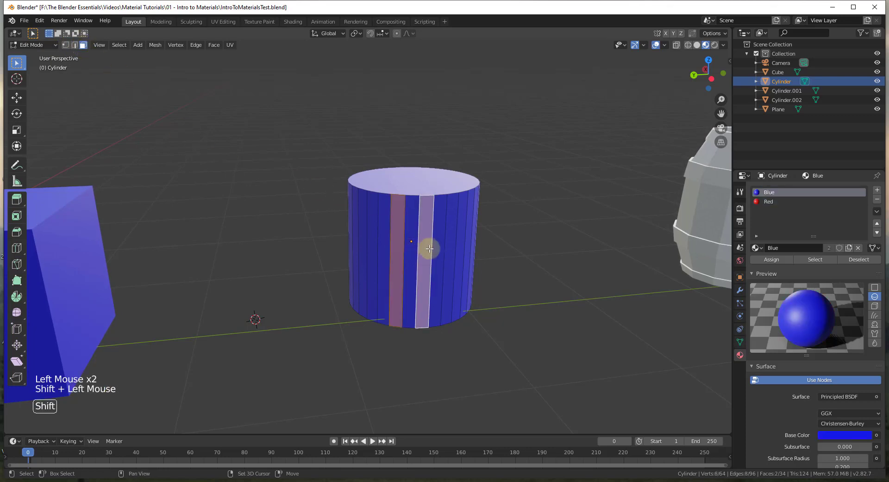
shift+click(456, 248)
shift+click(470, 247)
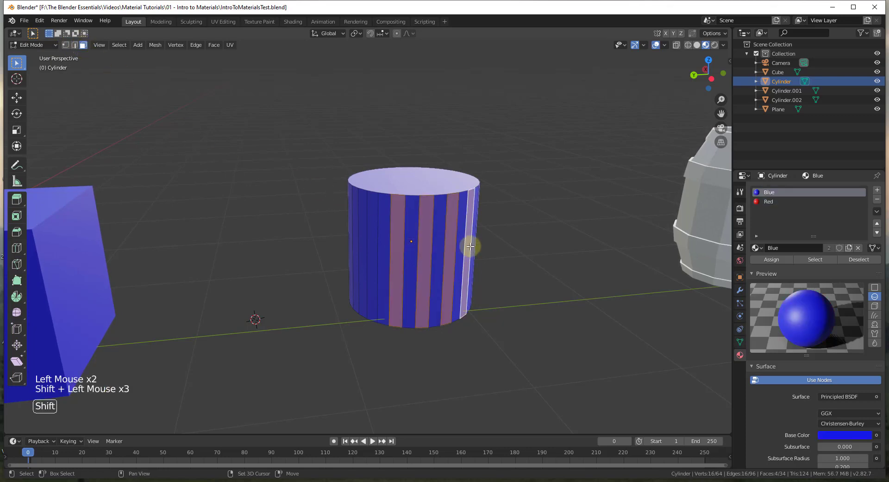
shift+click(373, 219)
shift+click(415, 181)
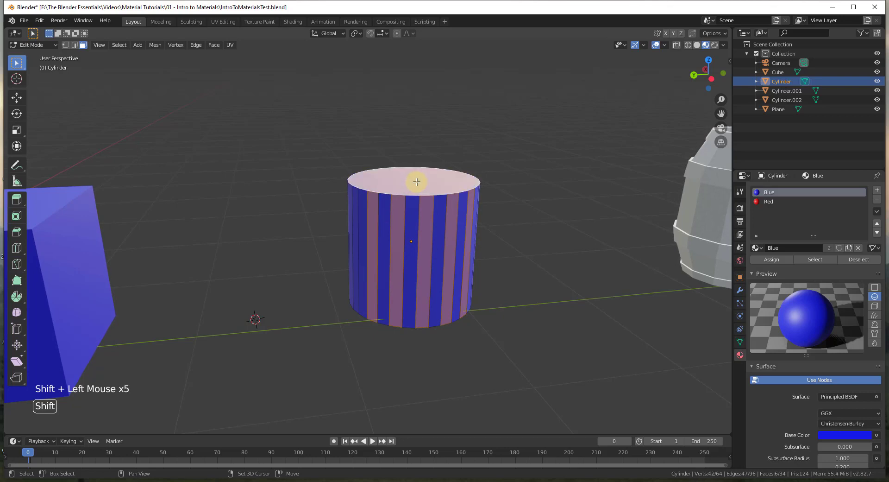
click(767, 202)
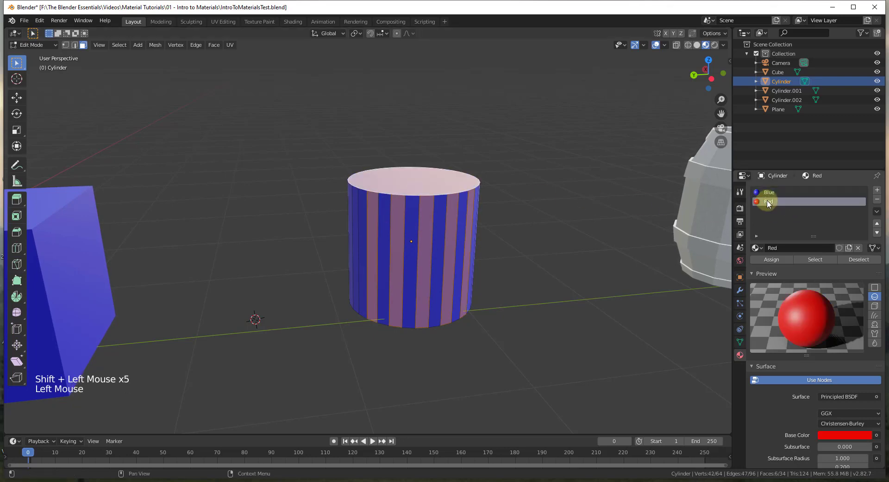
click(777, 260)
click(586, 258)
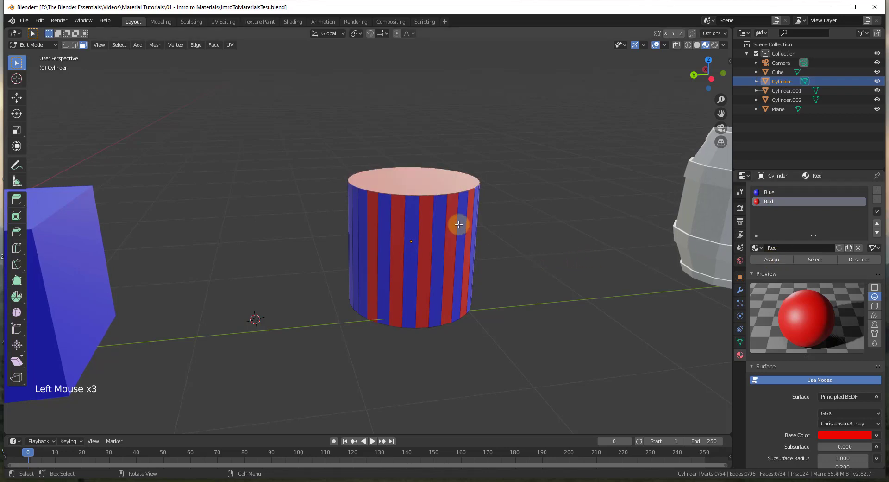
- Examine the red and blue faces of the cylinder from different angles
click(510, 216)
scroll(437, 219, up, 2)
scroll(431, 224, down, 1)
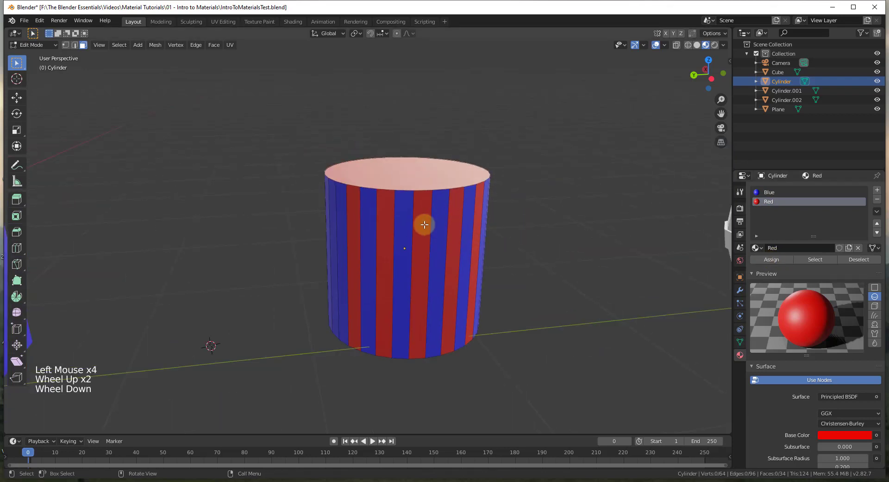
middle_drag(422, 224, 468, 232)
click(536, 261)
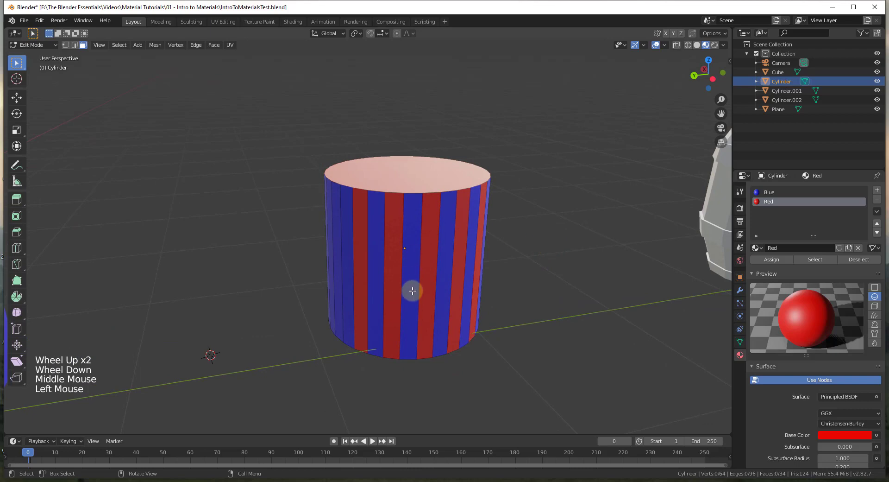
middle_drag(426, 314, 467, 340)
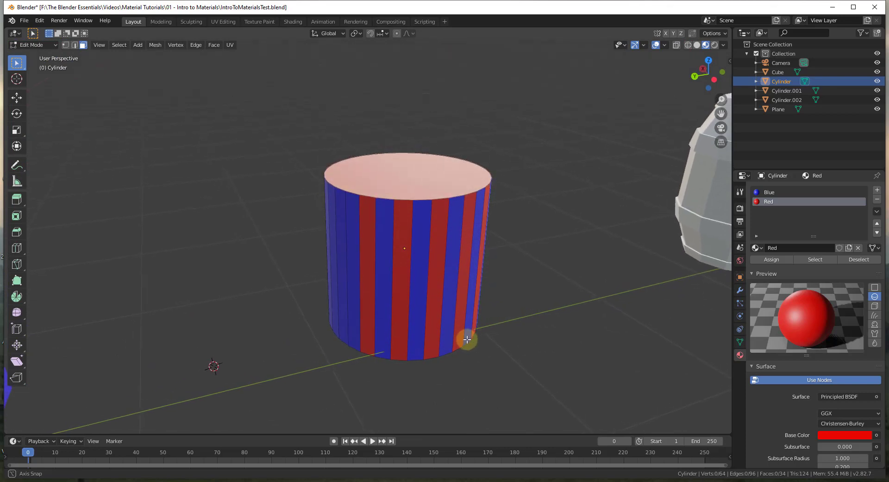
scroll(422, 270, up, 2)
scroll(416, 264, down, 2)
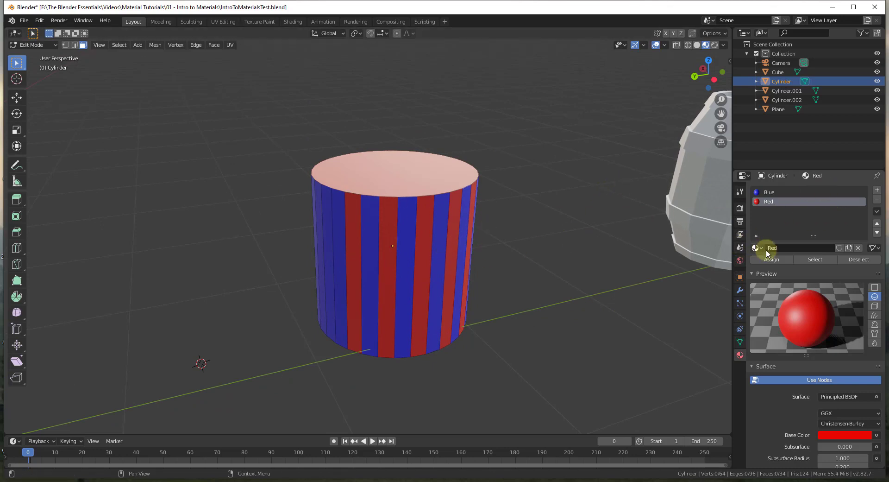
- Add a third material slot to the cylinder with a new material named Yellow and a yellow base color
click(878, 191)
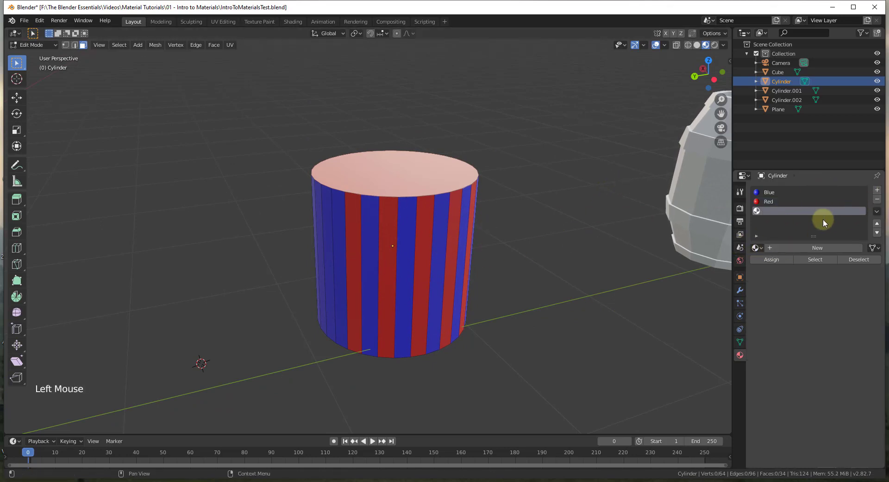
click(808, 247)
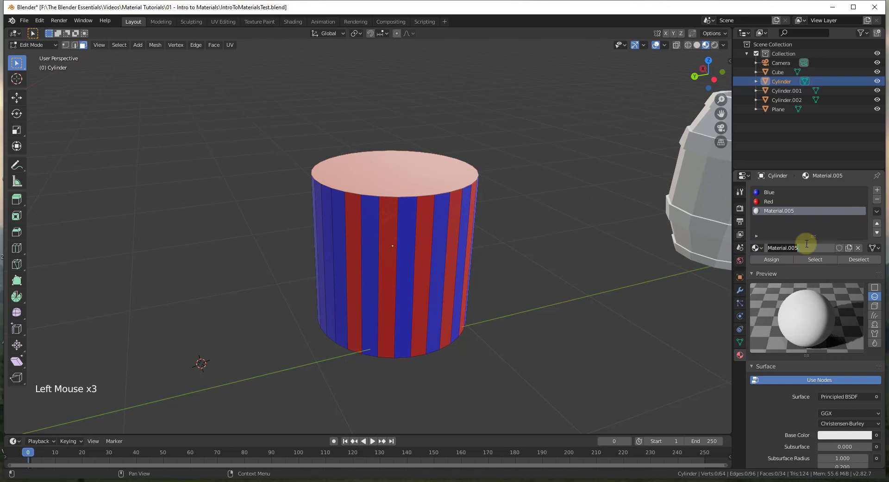
click(807, 243)
text(Yellow)
key(Return)
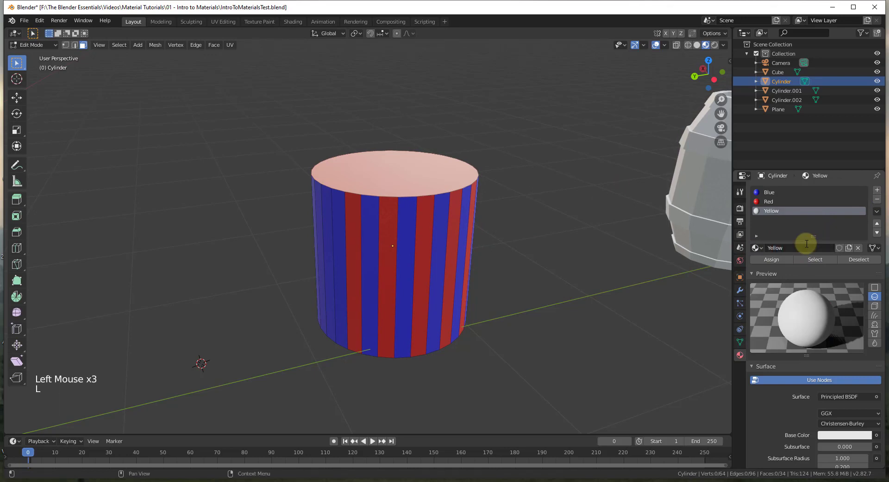
click(846, 434)
click(806, 341)
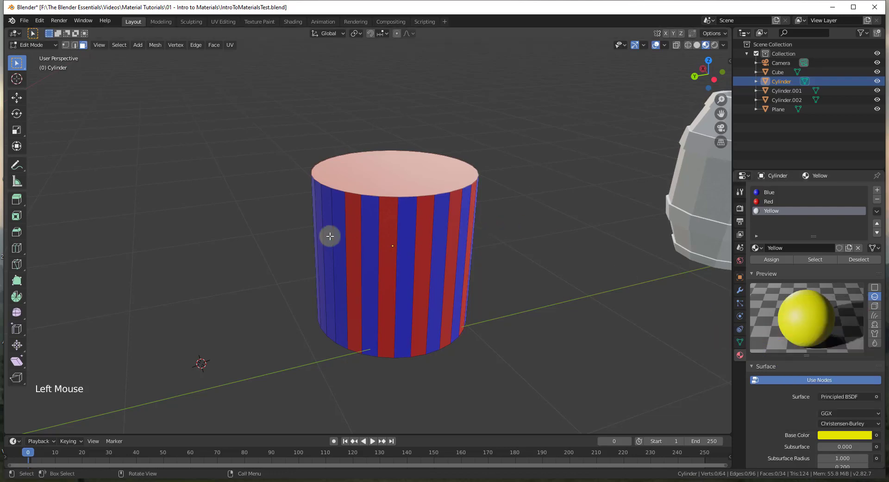
- Assign the Yellow material to four of the cylinder's blue side faces
click(365, 225)
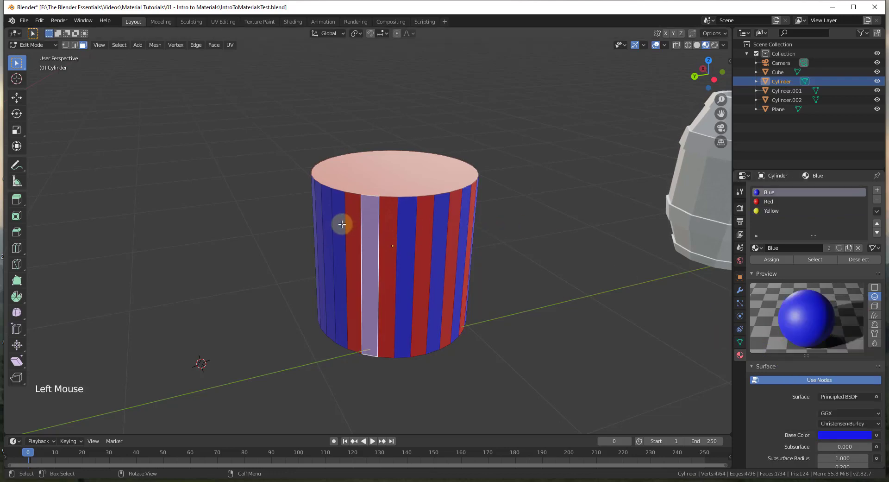
shift+click(334, 222)
shift+click(319, 213)
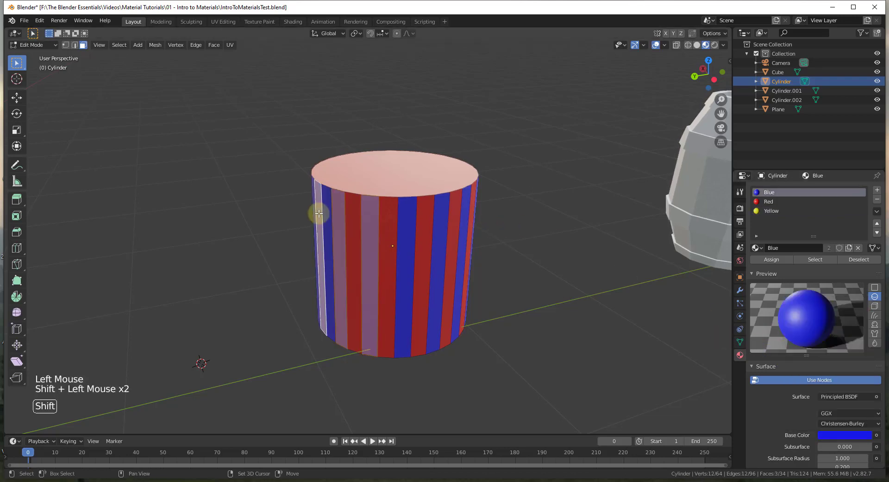
shift+click(442, 216)
click(776, 215)
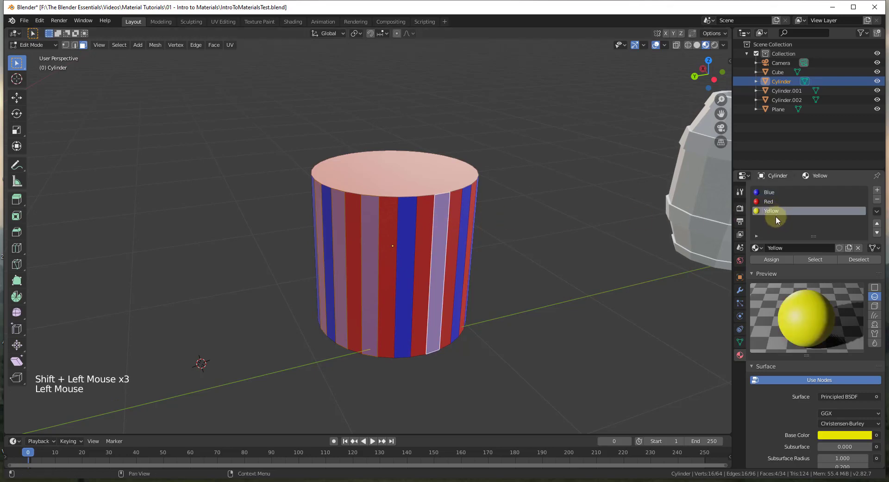
click(772, 259)
click(600, 269)
- Leave Edit Mode on the cylinder, select the barrel and enter Edit Mode on it
middle_drag(570, 262, 448, 256)
scroll(449, 256, down, 2)
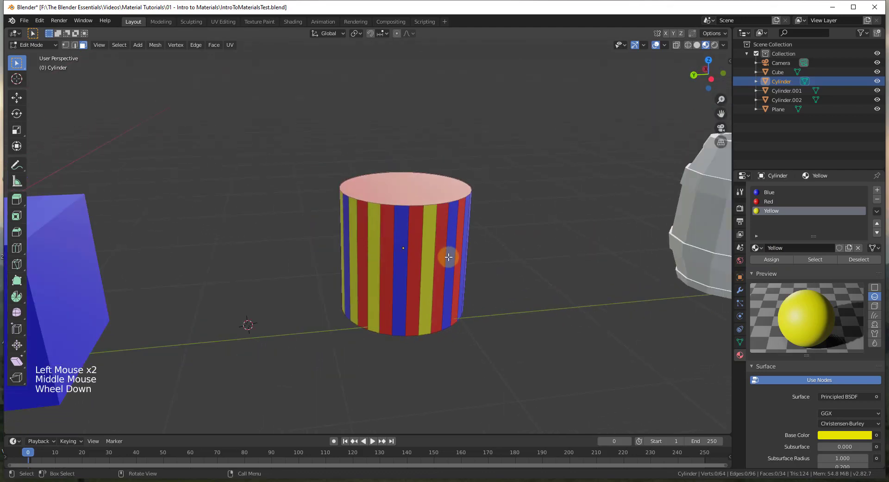
scroll(441, 237, up, 1)
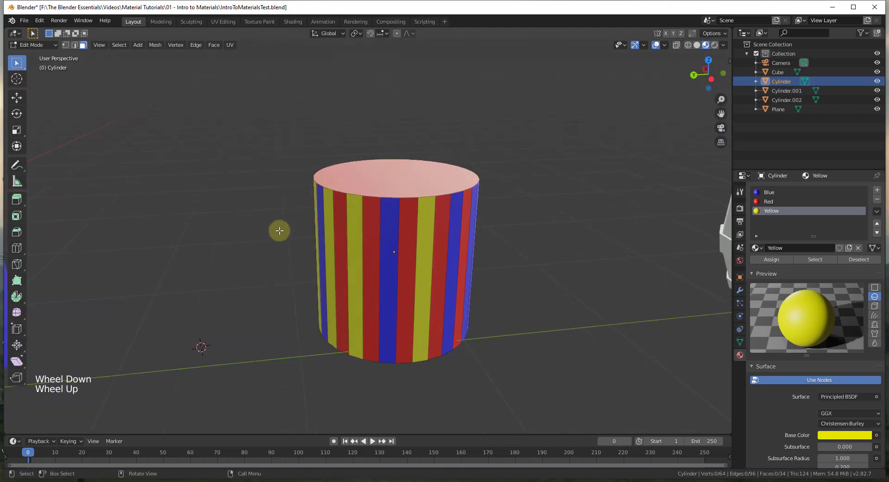
scroll(492, 257, down, 2)
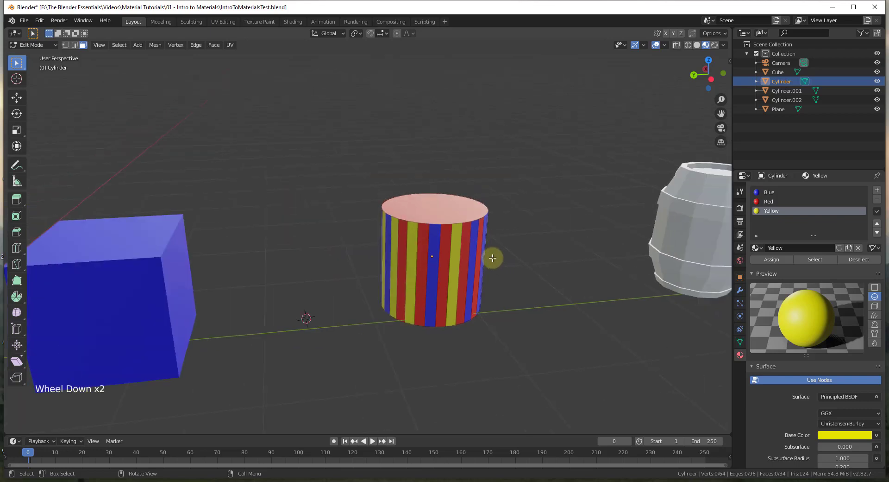
scroll(493, 257, up, 6)
middle_drag(494, 256, 575, 254)
scroll(575, 254, up, 1)
click(455, 254)
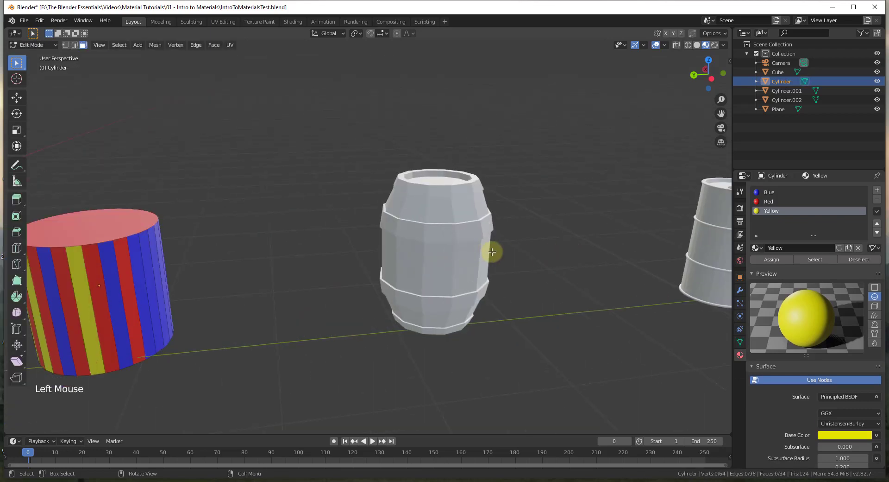
scroll(492, 252, up, 2)
mouse_move(472, 252)
middle_down()
mouse_move(452, 376)
mouse_move(463, 123)
mouse_move(486, 241)
mouse_move(480, 246)
middle_up()
click(426, 236)
key(Tab)
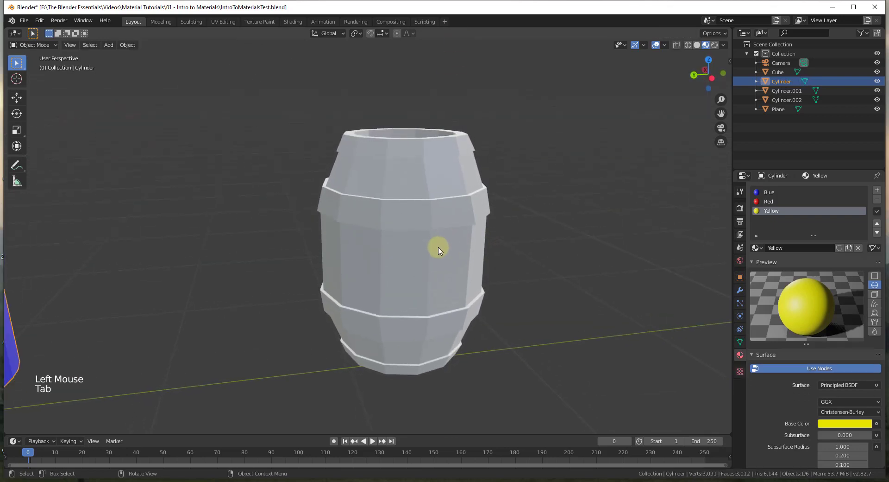
click(429, 256)
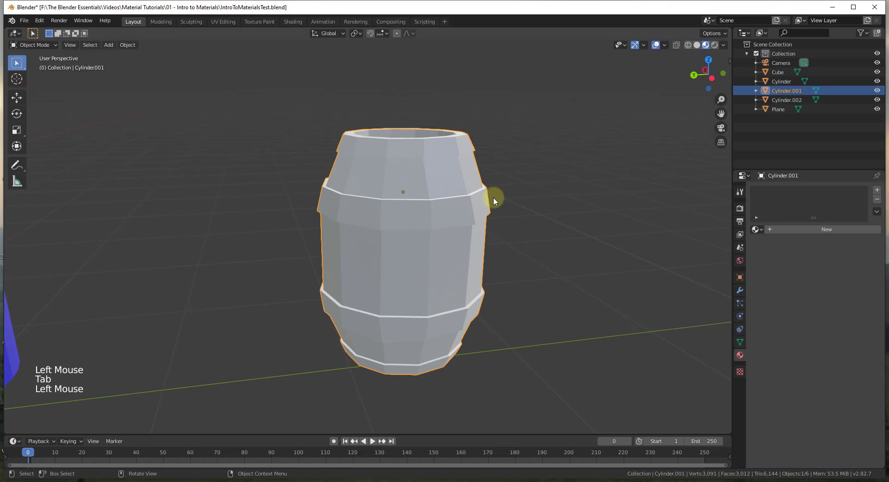
key(Tab)
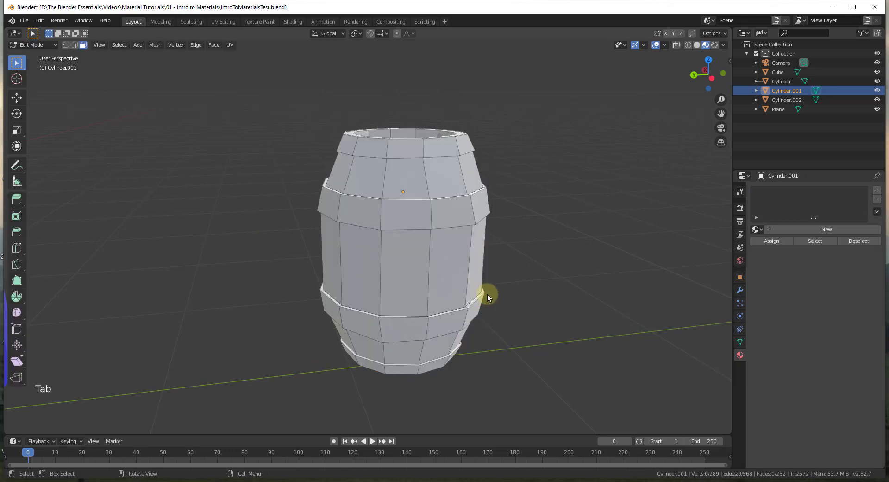
- Apply the existing Brown - Wood material to the barrel and add the existing Gray - Metal material in a second slot
middle_drag(446, 218, 447, 277)
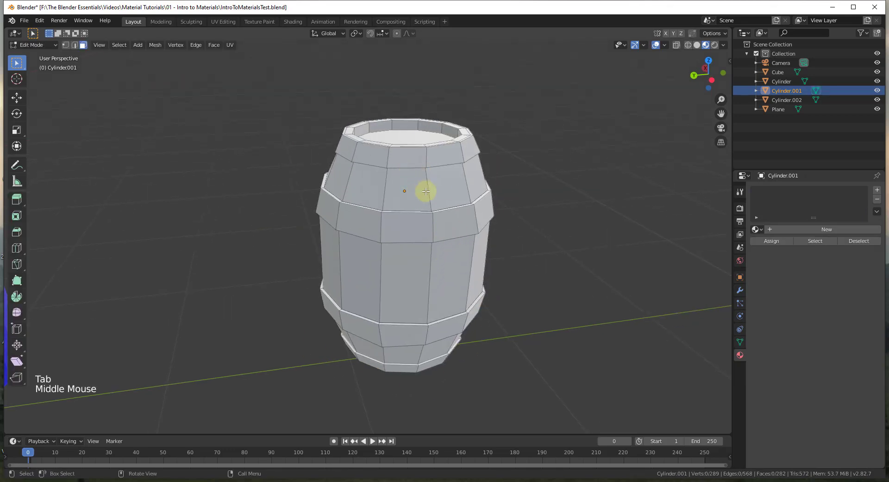
click(758, 230)
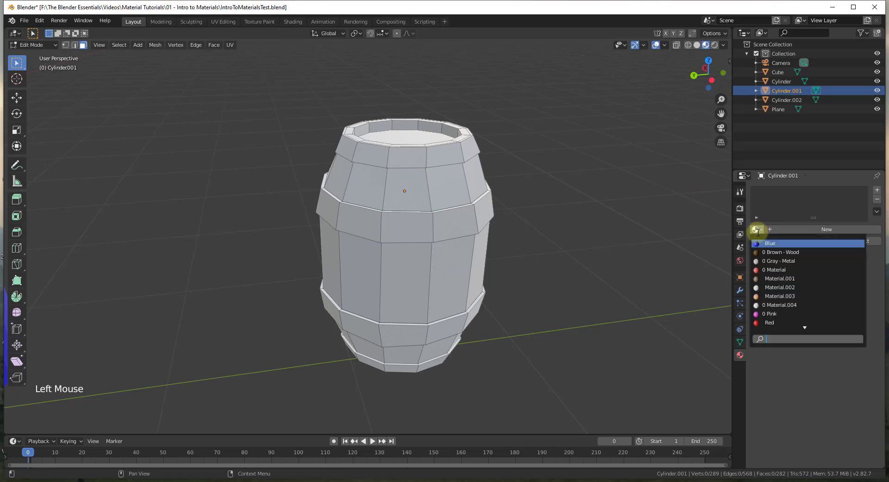
click(780, 253)
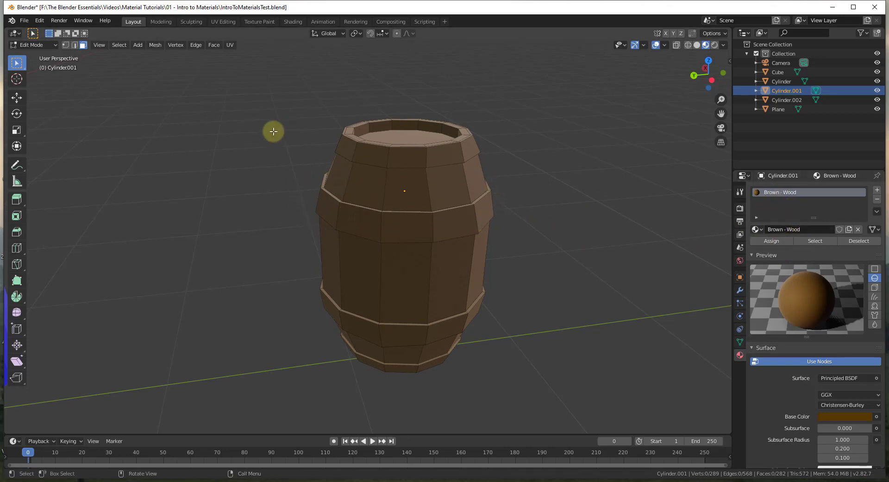
click(876, 191)
click(756, 247)
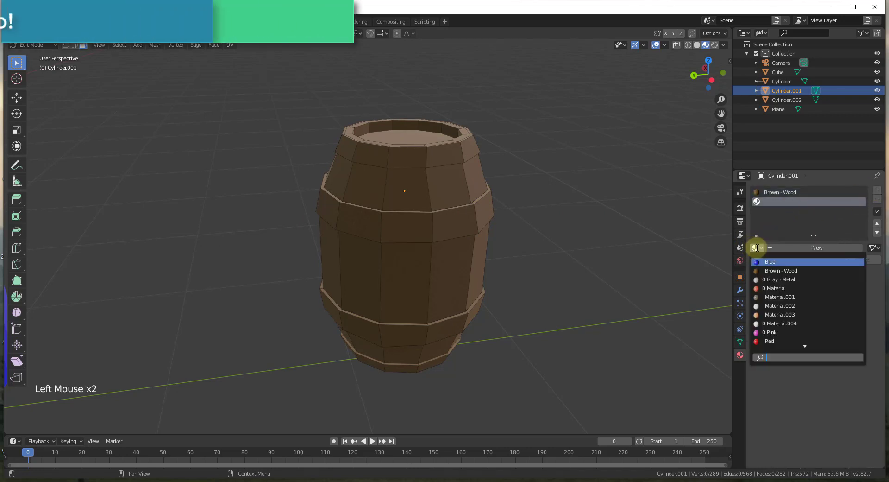
click(779, 279)
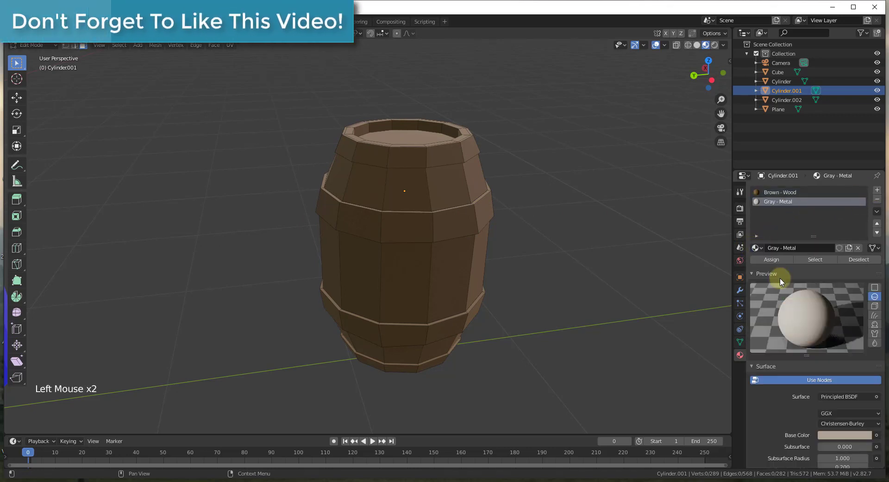
- Select the face loops forming the outer sides and upper edges of the barrel's two upper bands
middle_drag(355, 219, 391, 218)
scroll(352, 173, up, 2)
middle_drag(351, 173, 369, 203)
scroll(335, 99, down, 2)
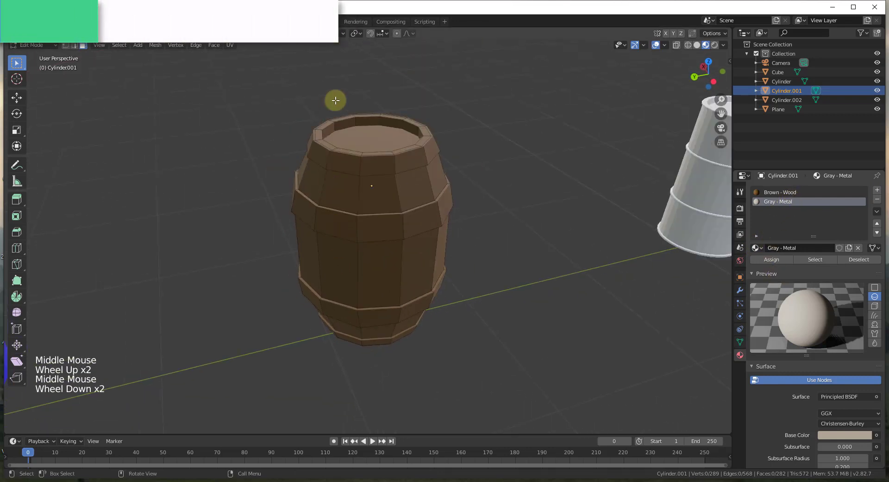
scroll(349, 136, up, 3)
scroll(388, 221, up, 1)
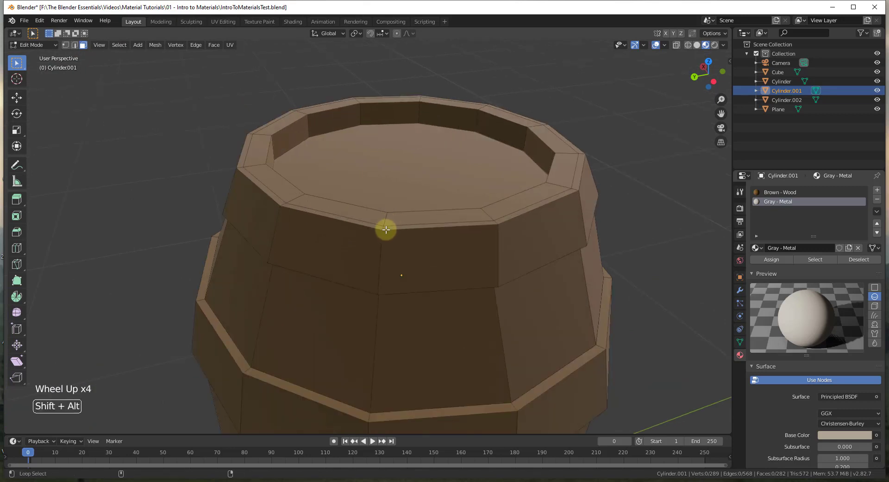
alt+shift+click(382, 228)
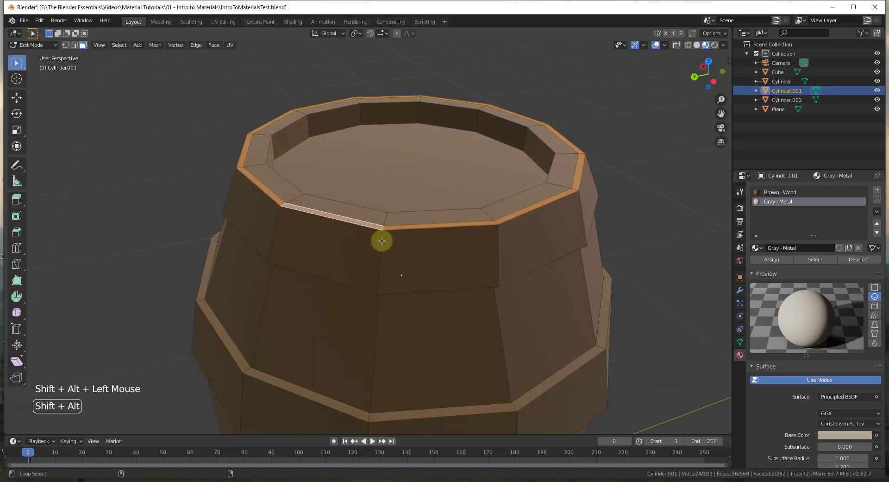
alt+shift+click(380, 242)
alt+shift+click(368, 414)
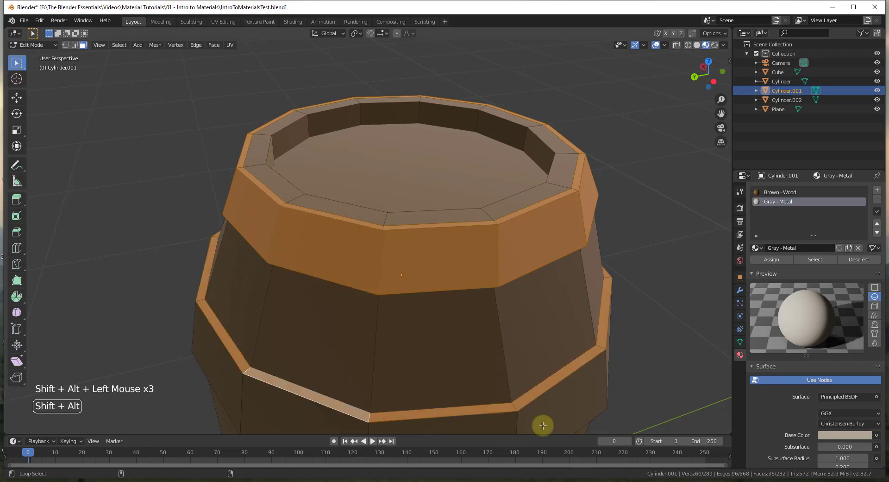
alt+shift+click(517, 425)
- Add the outer and upper-edge face loops of the barrel's two lower bands to the selection
scroll(417, 162, down, 6)
scroll(410, 271, up, 8)
alt+shift+click(411, 274)
alt+shift+click(370, 319)
alt+shift+click(375, 403)
alt+shift+click(377, 418)
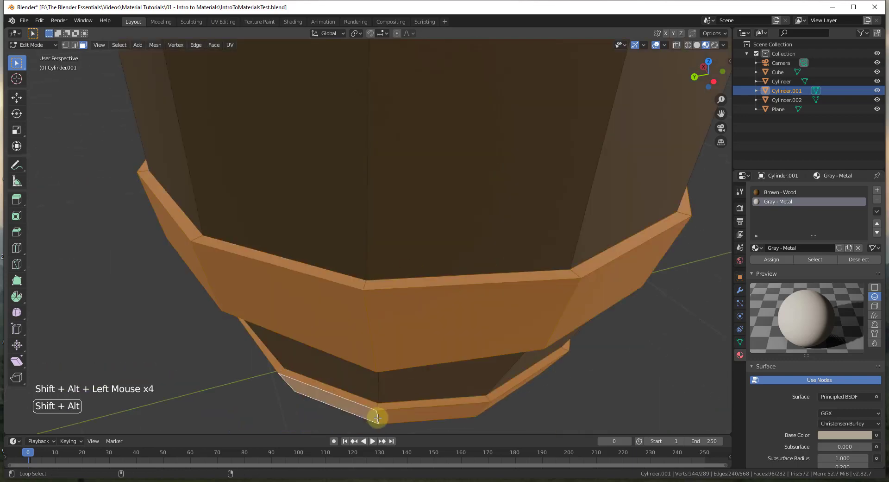
- Add the underside face loops of the barrel's four bands to the selection
middle_drag(377, 418, 426, 202)
scroll(469, 290, up, 1)
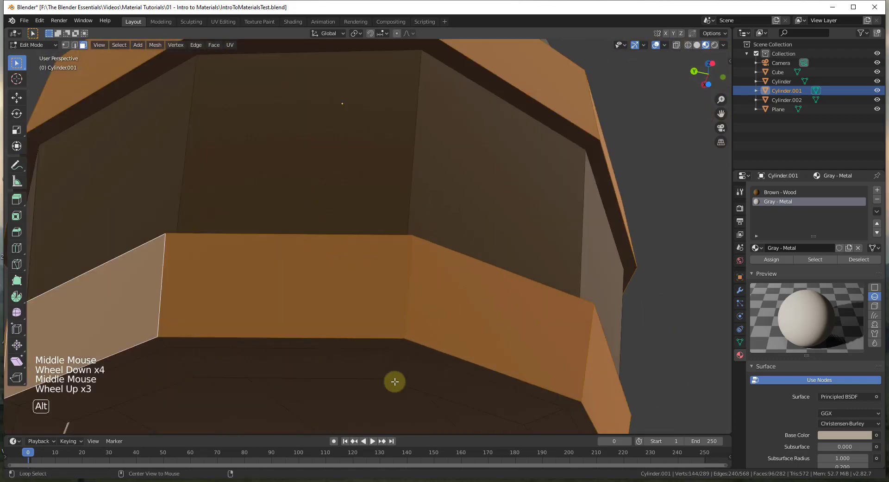
alt+shift+click(399, 343)
alt+shift+click(592, 142)
scroll(492, 398, down, 4)
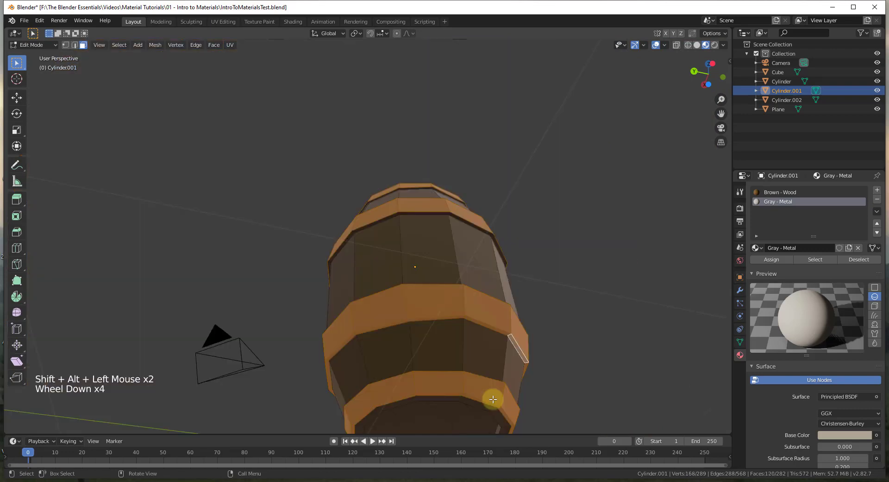
scroll(479, 334, up, 6)
alt+shift+click(464, 281)
alt+shift+click(409, 190)
- Assign the Gray - Metal material to the selected band faces and clear the selection
scroll(412, 324, down, 7)
middle_drag(414, 364, 452, 93)
middle_drag(443, 145, 605, 307)
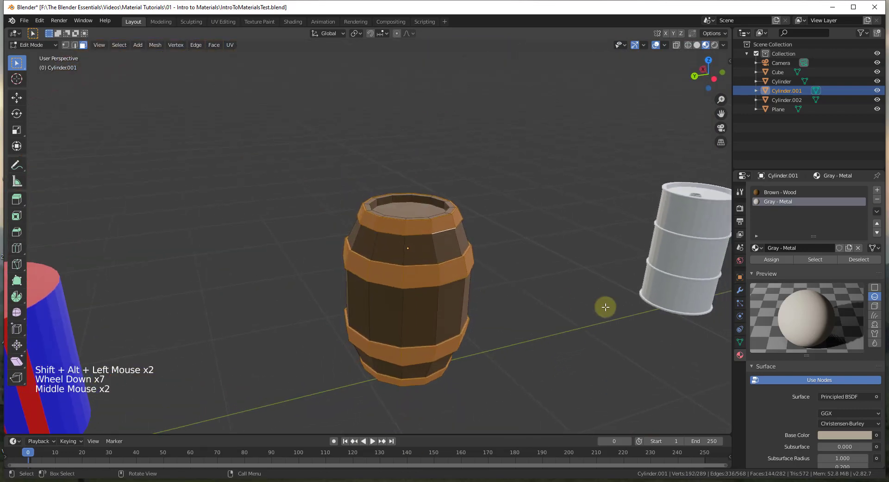
click(771, 260)
click(528, 276)
scroll(528, 294, up, 1)
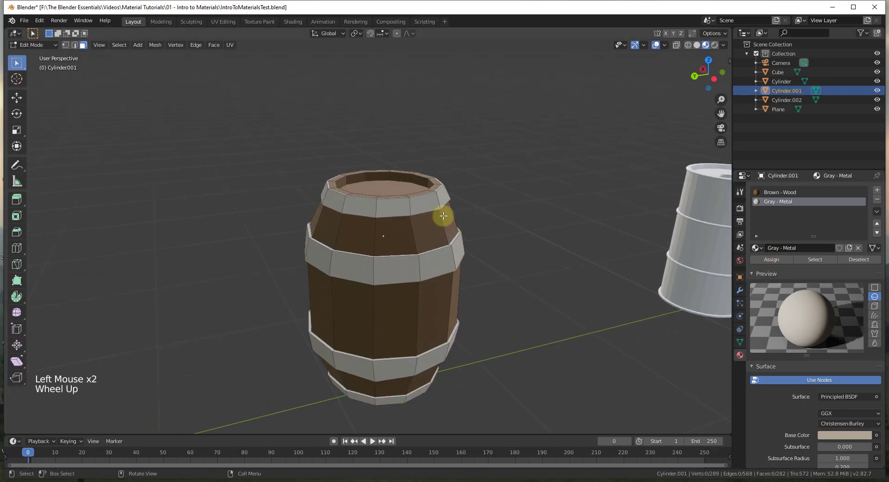
- Look over the banded barrel, then examine the metal drum beside it
scroll(417, 227, down, 1)
scroll(403, 231, up, 1)
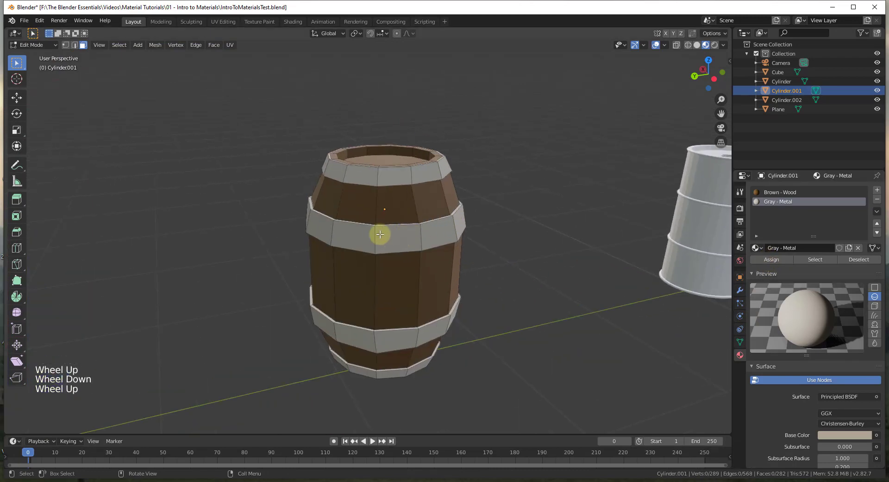
scroll(394, 243, down, 2)
middle_drag(422, 268, 412, 199)
scroll(415, 331, up, 1)
middle_drag(415, 330, 279, 240)
scroll(278, 240, down, 2)
scroll(379, 232, down, 2)
scroll(551, 238, up, 7)
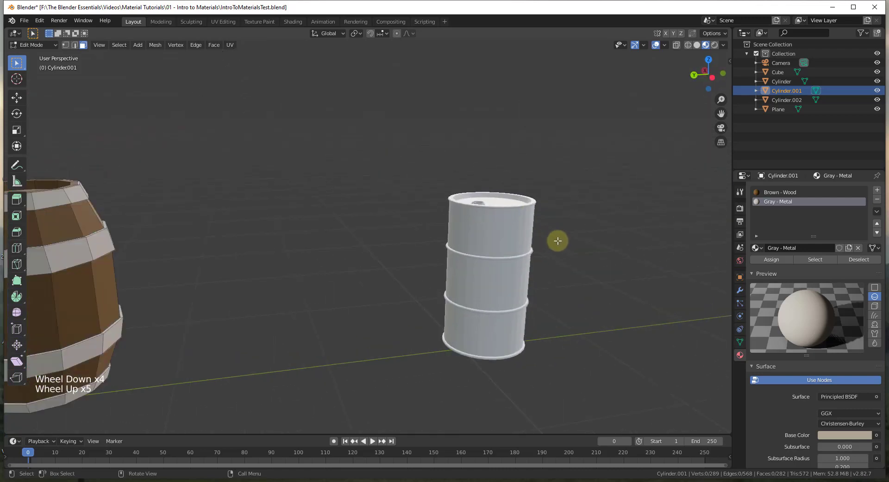
scroll(438, 229, down, 3)
scroll(438, 229, up, 1)
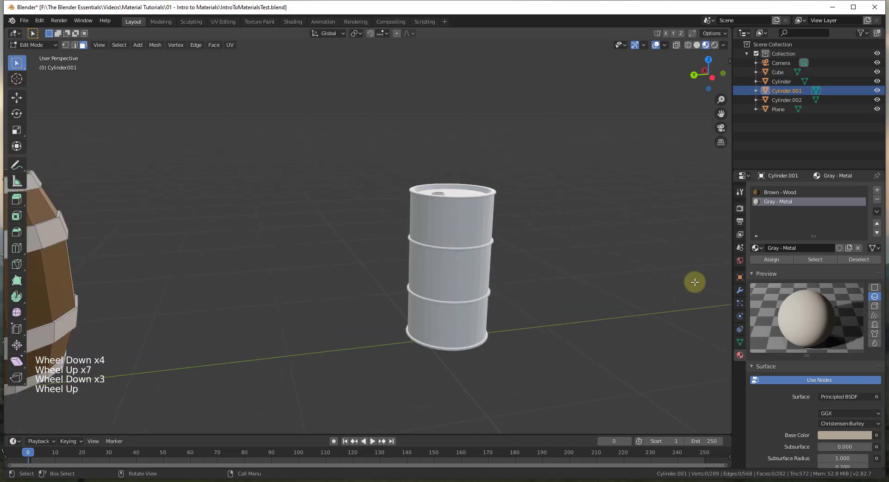
scroll(496, 254, down, 1)
scroll(469, 206, up, 2)
middle_drag(469, 206, 464, 231)
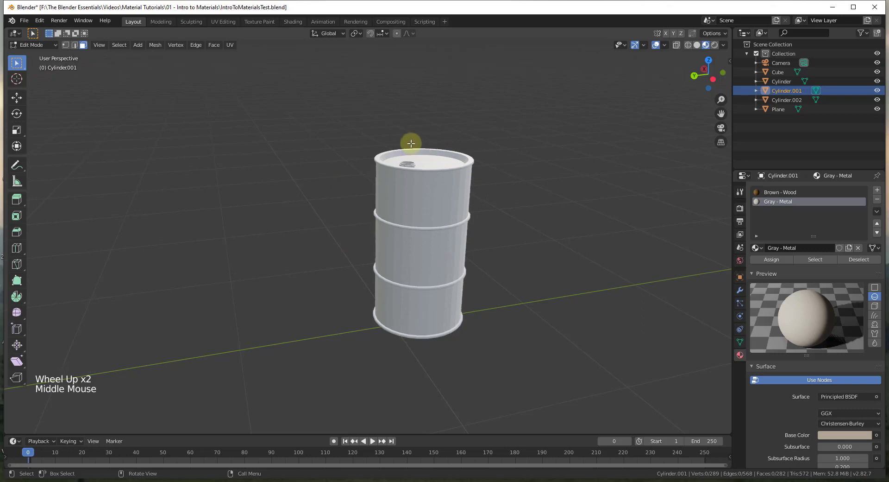
scroll(577, 251, up, 1)
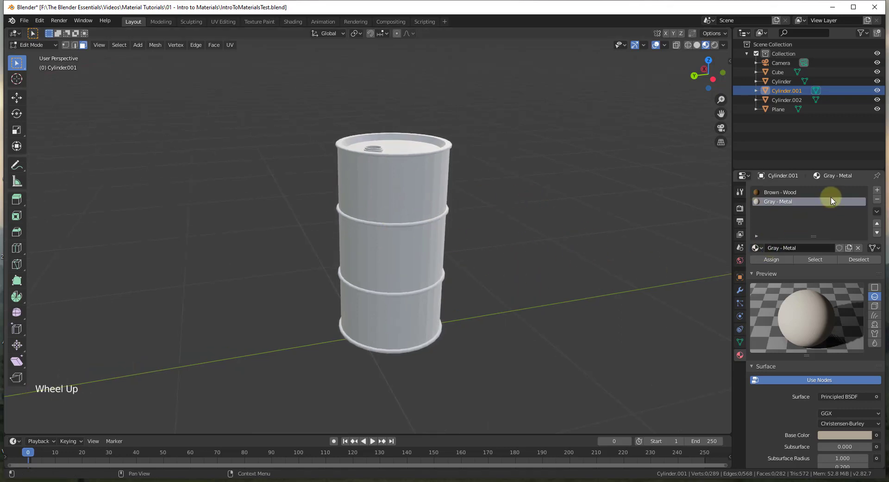
- Leave Edit Mode on the barrel, enter it on the drum and create a new material named Red Metal
key(Tab)
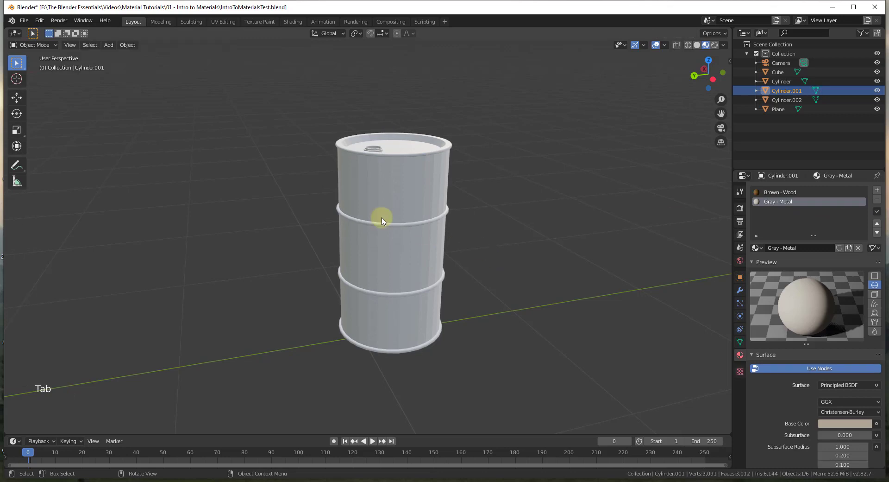
click(381, 219)
key(Tab)
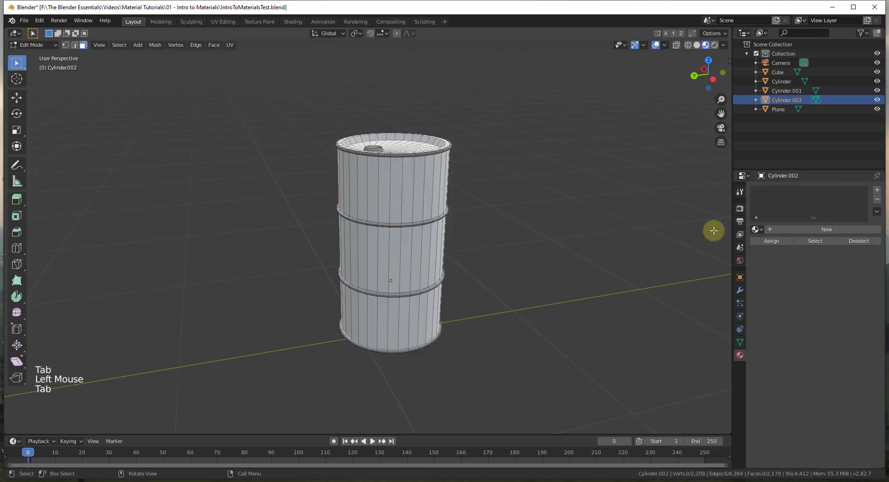
click(788, 230)
double_click(798, 229)
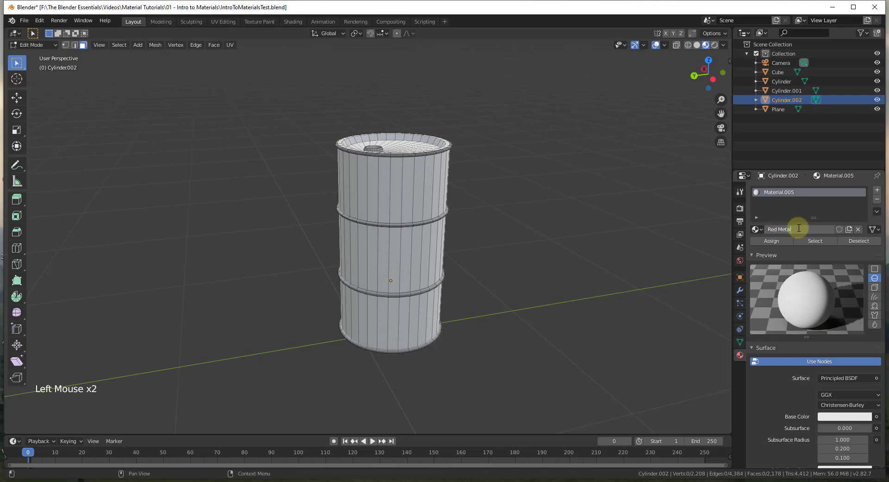
key(Return)
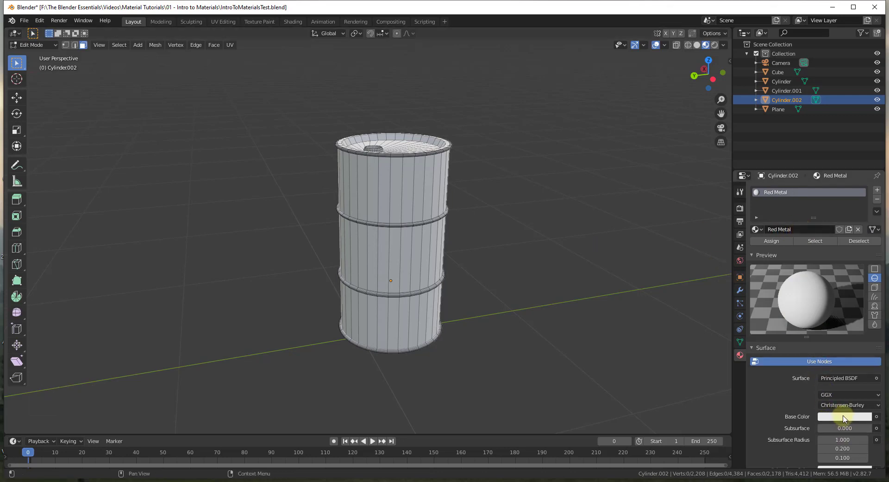
- Set the Red Metal base color to a bright red and check it on the drum
click(844, 418)
drag(829, 337, 816, 343)
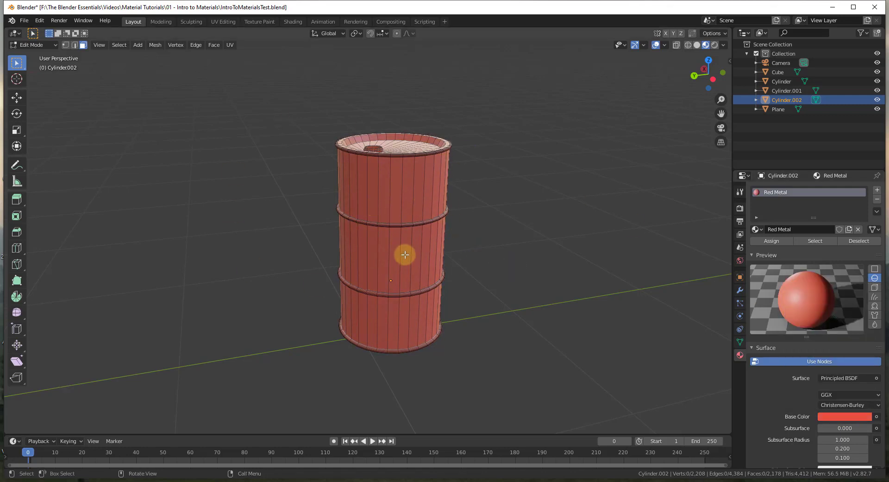
scroll(412, 271, up, 1)
scroll(415, 255, down, 2)
scroll(414, 250, up, 1)
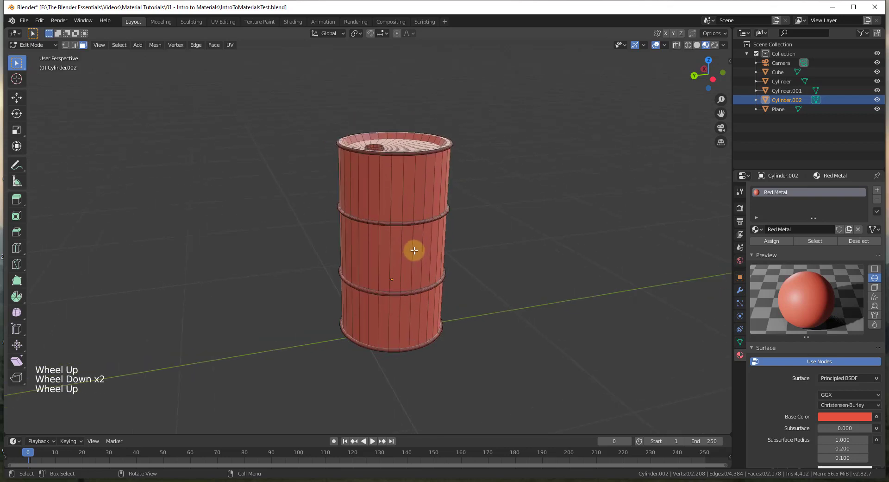
scroll(395, 212, up, 1)
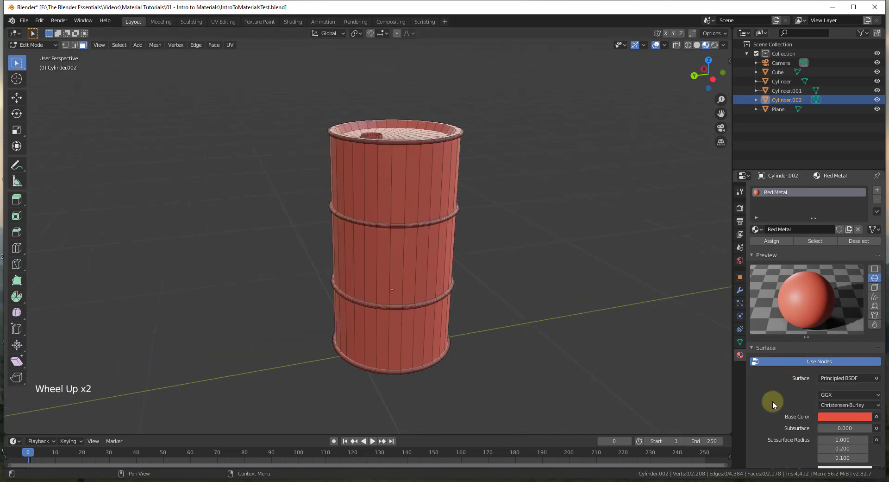
- Lower the Red Metal material's roughness to 0.046 and check the shine on the drum
scroll(782, 394, down, 5)
click(843, 426)
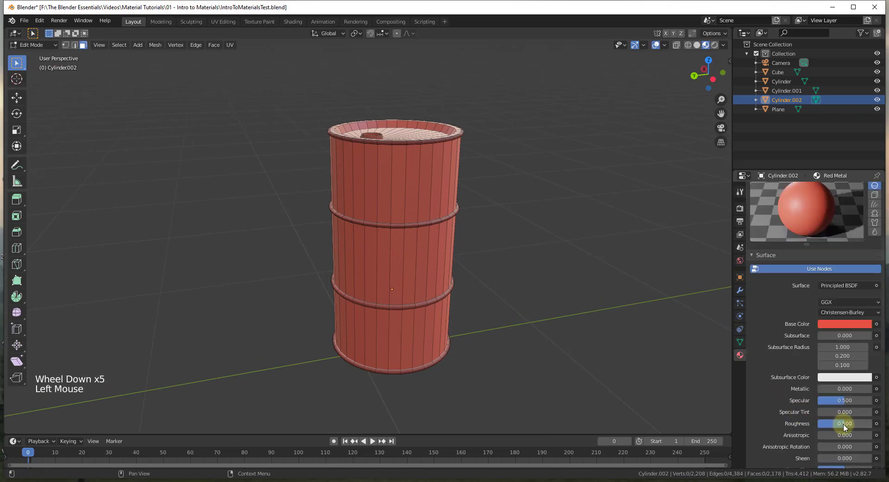
drag(834, 423, 824, 423)
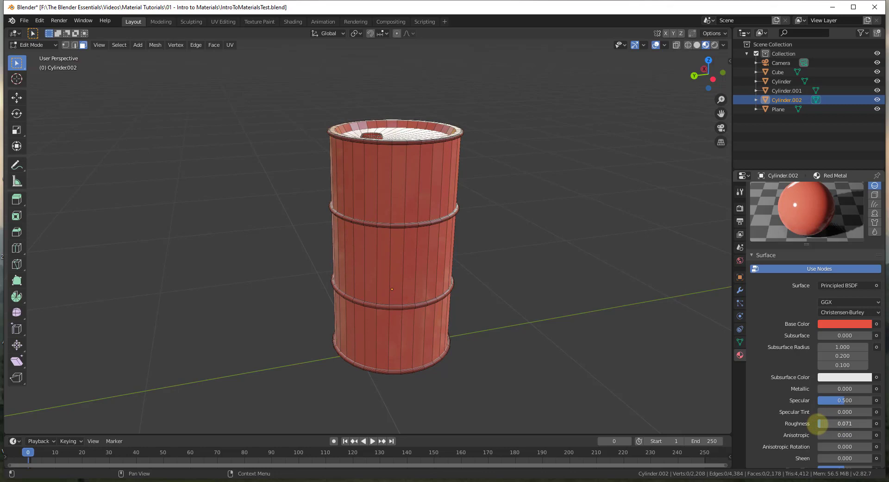
middle_drag(463, 345, 405, 226)
scroll(432, 212, down, 2)
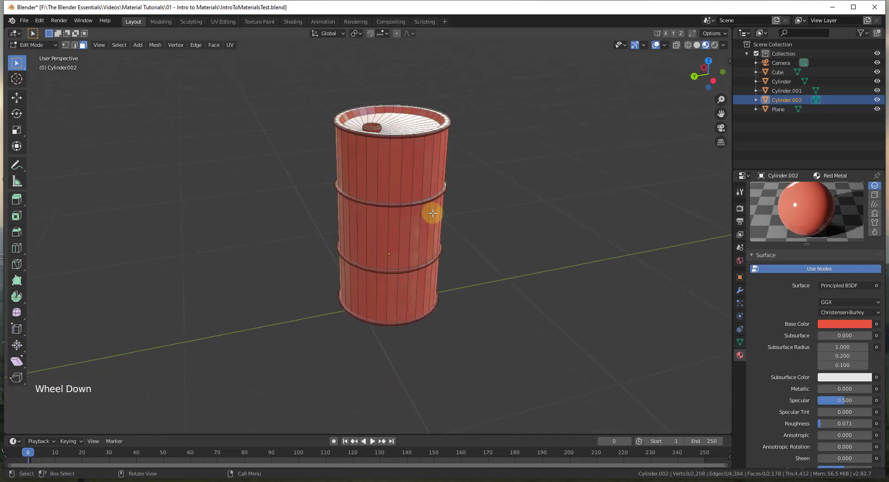
scroll(427, 193, up, 1)
scroll(461, 187, up, 1)
scroll(461, 187, down, 1)
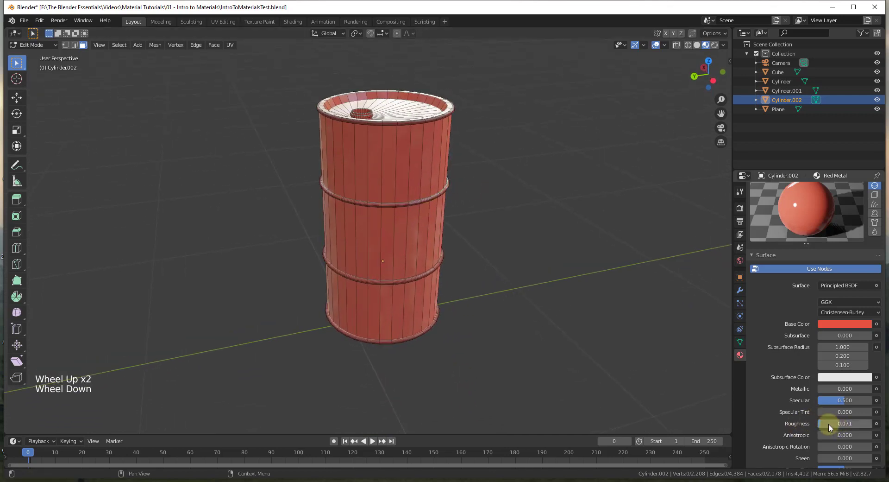
drag(823, 423, 821, 423)
- Switch the viewport to Rendered shading with the whole drum in view
middle_drag(569, 314, 546, 280)
scroll(500, 193, down, 2)
scroll(477, 179, down, 1)
mouse_move(477, 178)
middle_down()
mouse_move(490, 191)
mouse_move(582, 142)
middle_up()
click(715, 45)
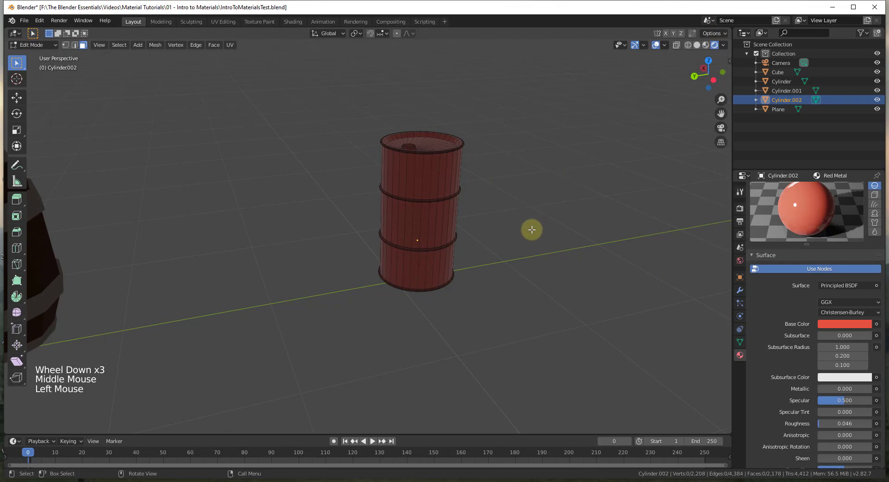
- Leave Edit Mode on the drum and add a point light to the scene
key(shift+a)
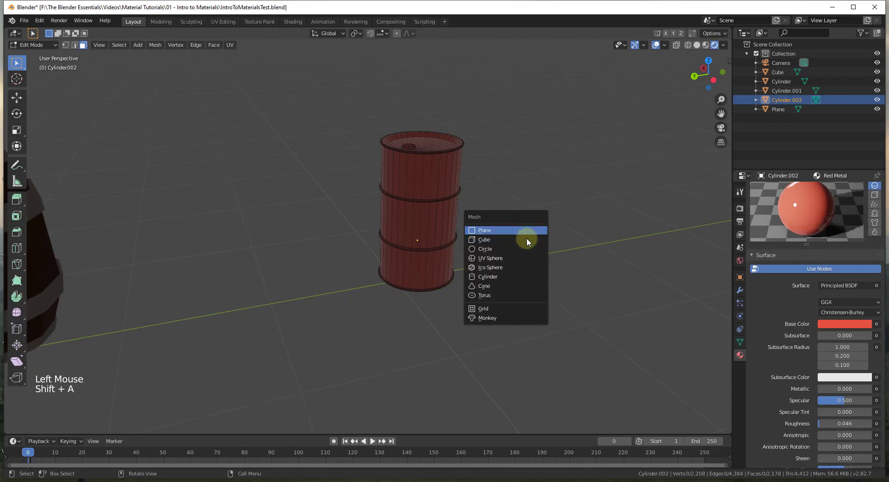
key(Tab)
key(shift+a)
mouse_move(509, 233)
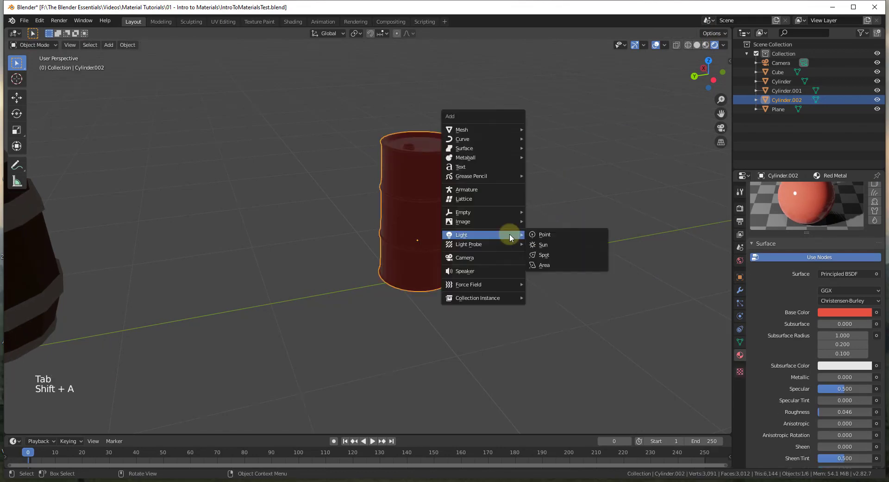
click(548, 234)
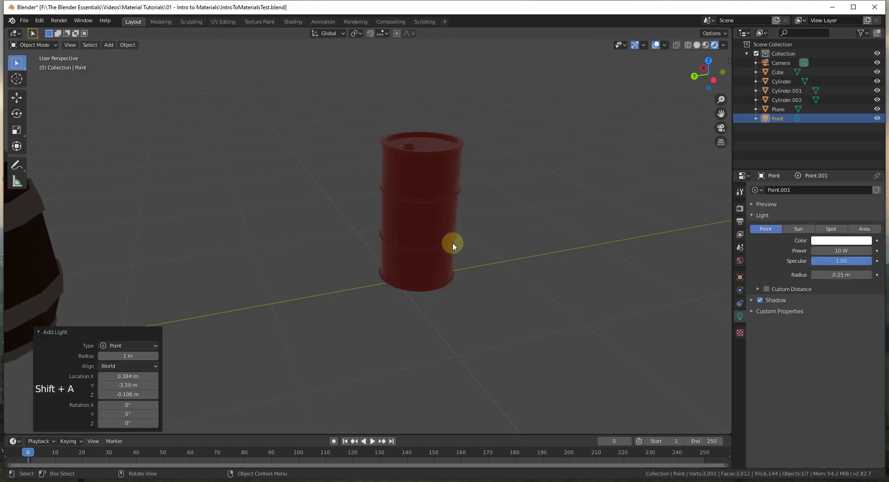
- Move the point light about -6.08 m along Y and about 0.966 m up along Z, beside the drum
key(g)
key(y)
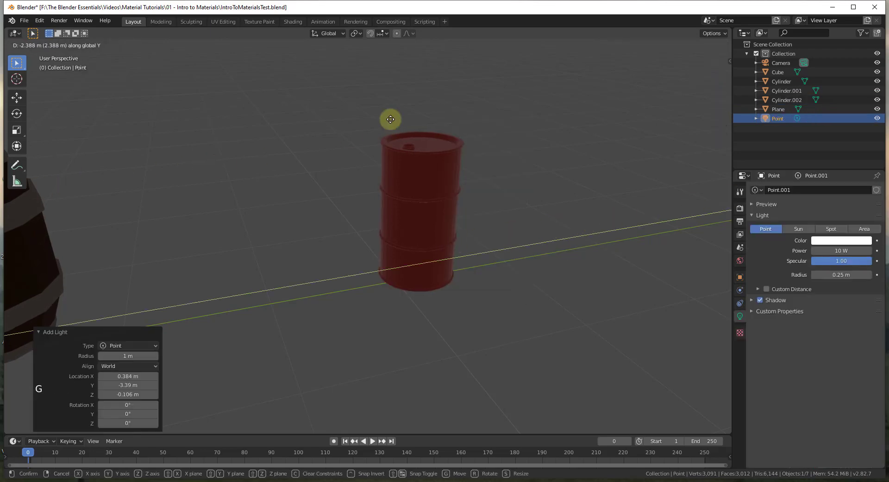
click(256, 98)
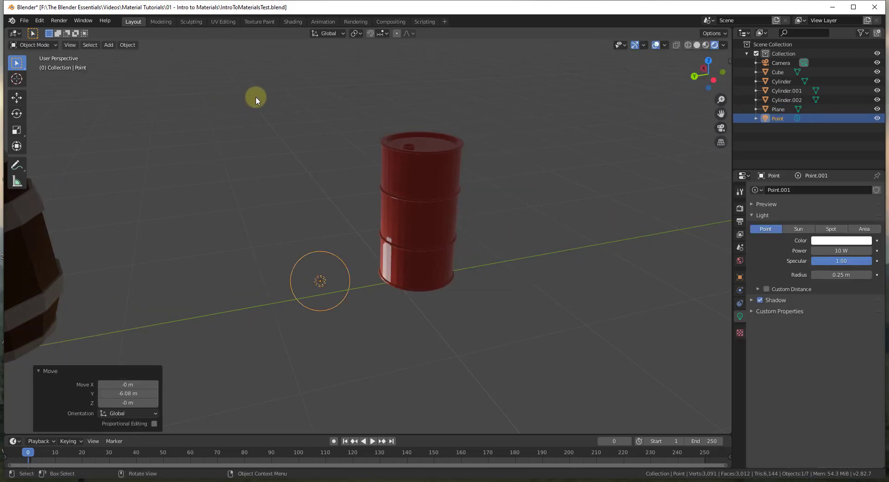
key(g)
key(z)
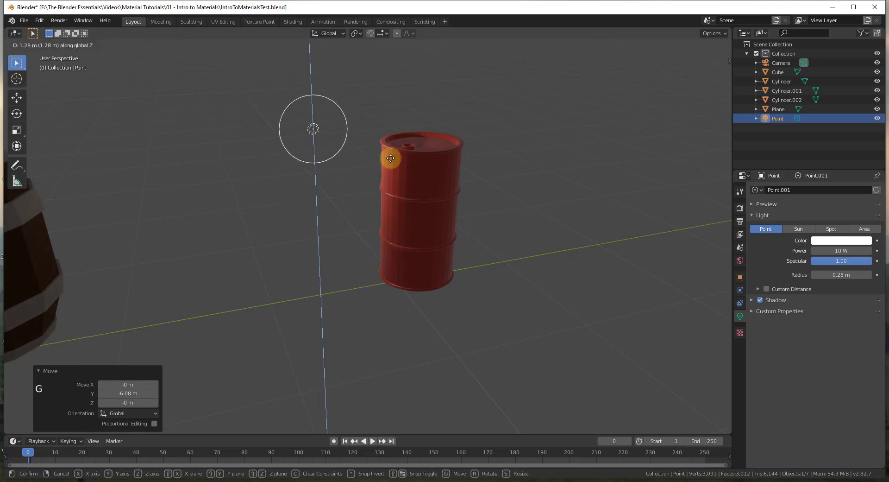
click(296, 214)
- Select the drum and try several roughness values on Red Metal, down to 0.000, settling on 0.408
scroll(296, 213, up, 2)
middle_drag(348, 195, 479, 126)
scroll(457, 144, up, 1)
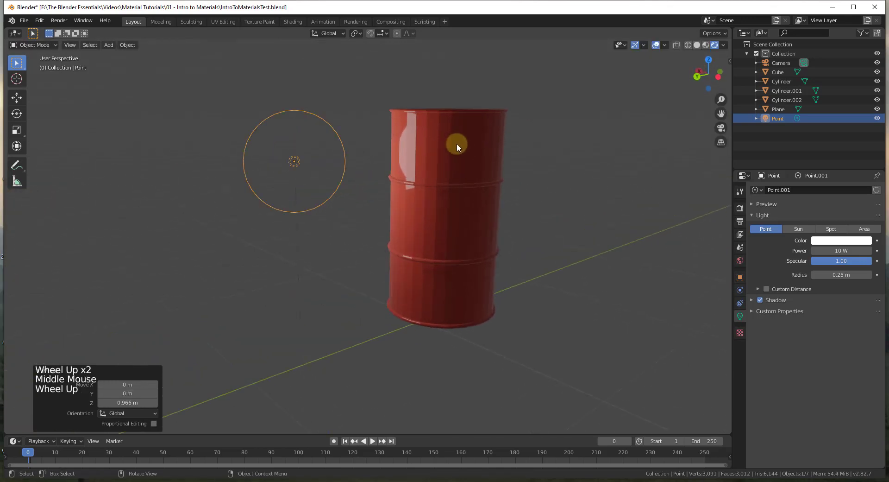
click(419, 165)
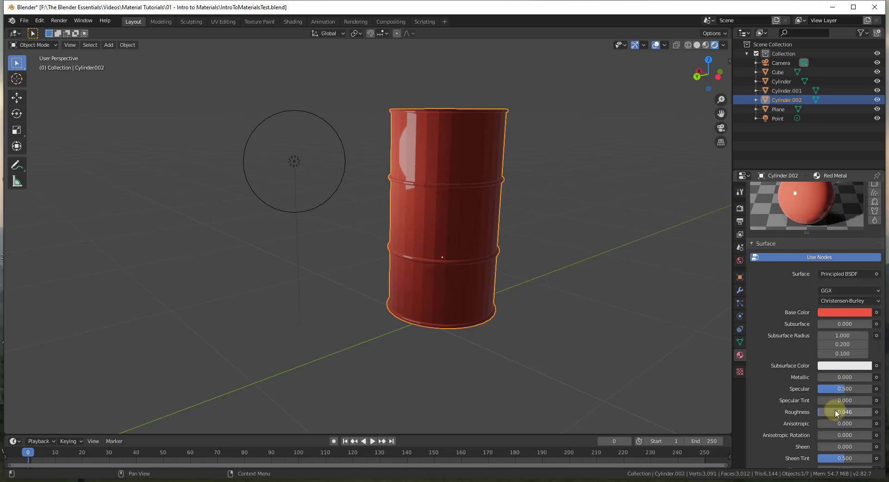
drag(827, 411, 836, 411)
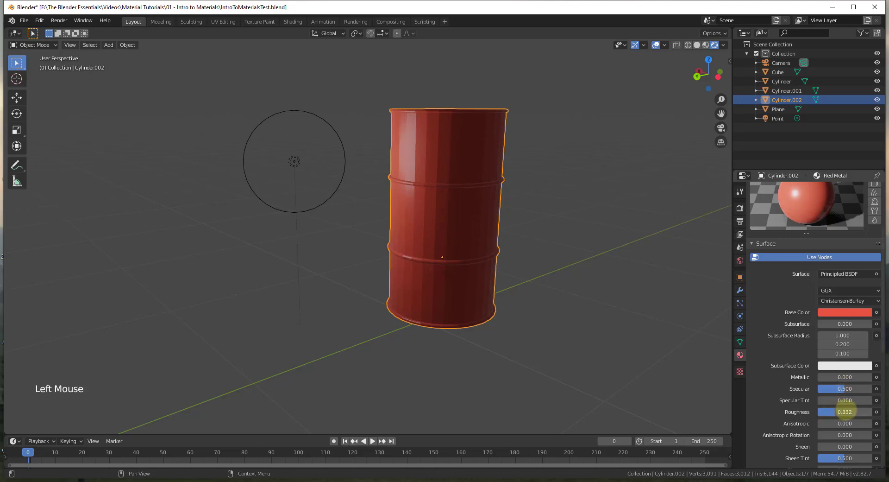
drag(838, 411, 829, 411)
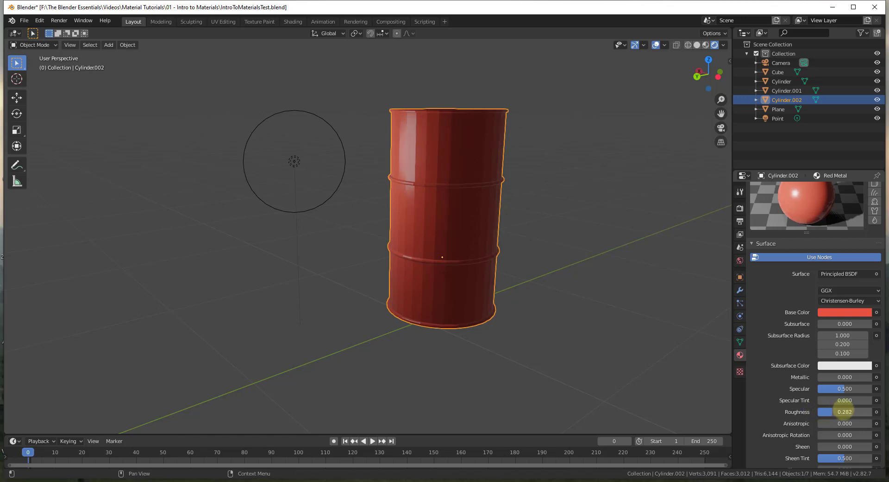
drag(847, 409, 829, 408)
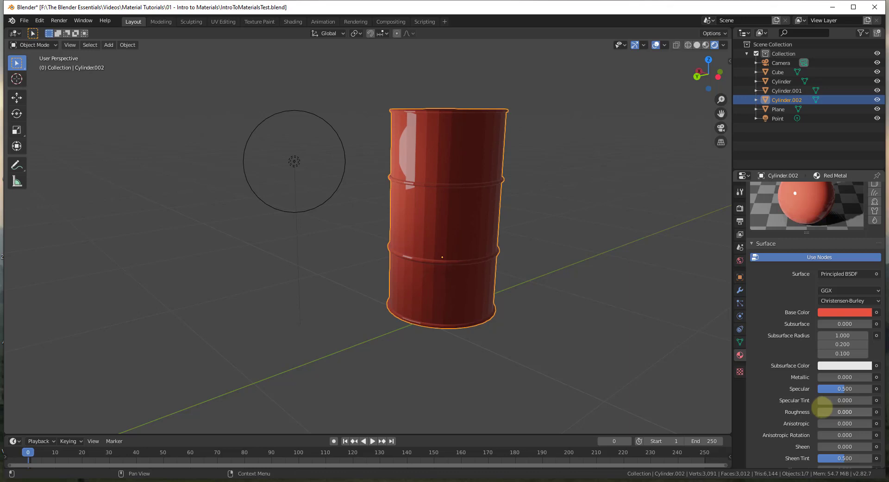
mouse_move(822, 408)
mouse_down()
mouse_move(856, 404)
mouse_move(839, 405)
mouse_up()
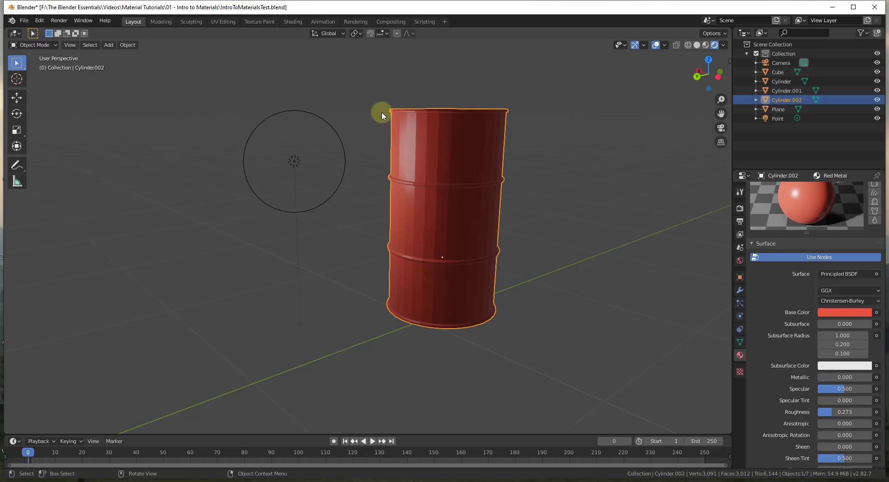
drag(834, 410, 845, 411)
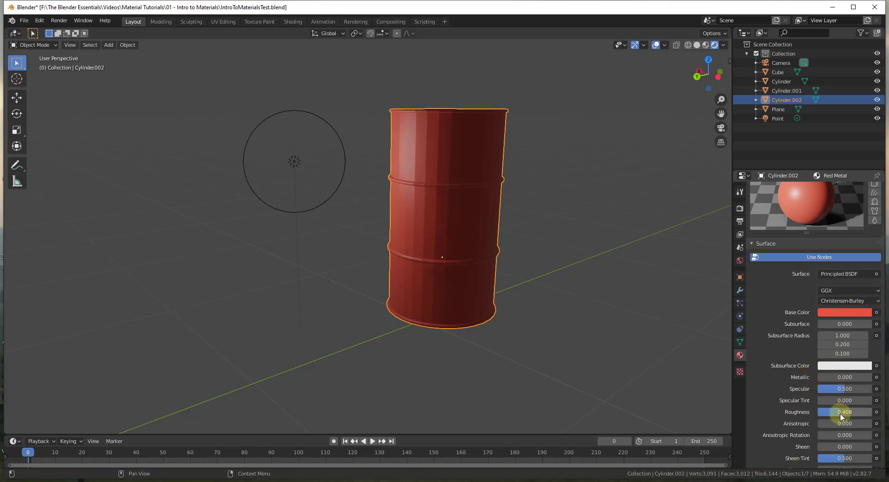
drag(840, 414, 837, 411)
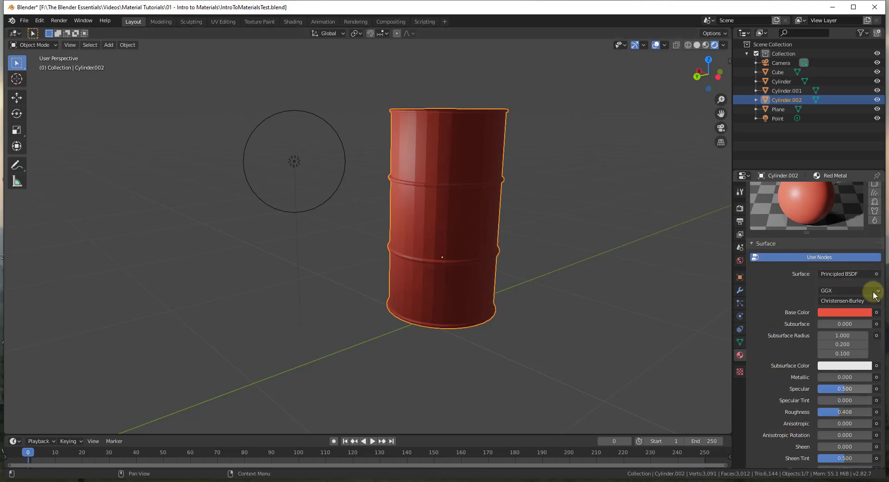
scroll(813, 322, down, 8)
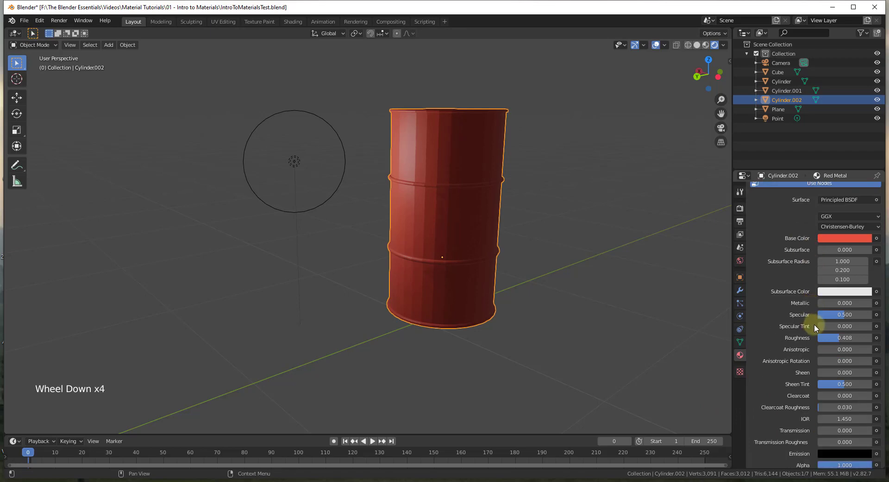